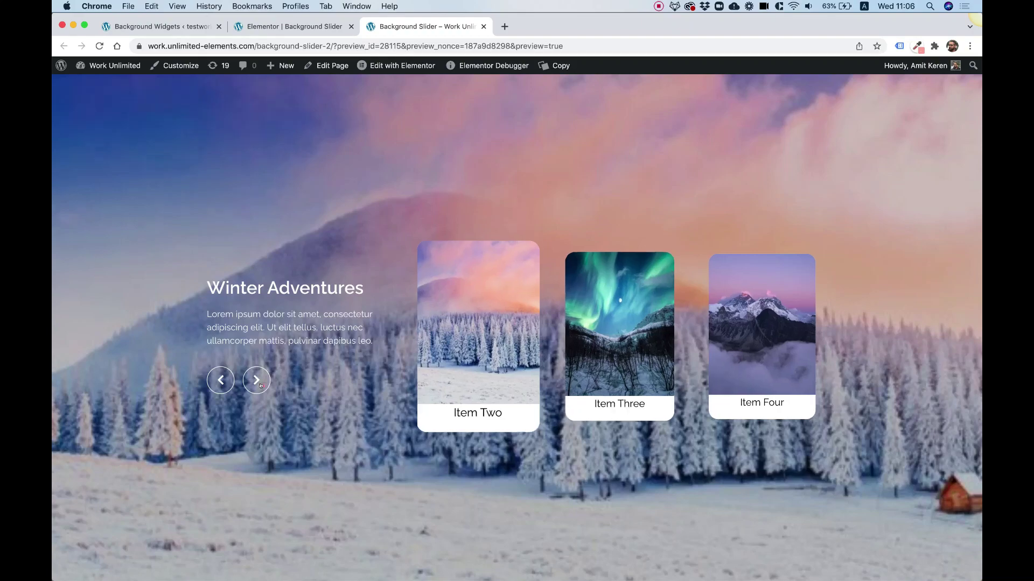
left_click(256, 380)
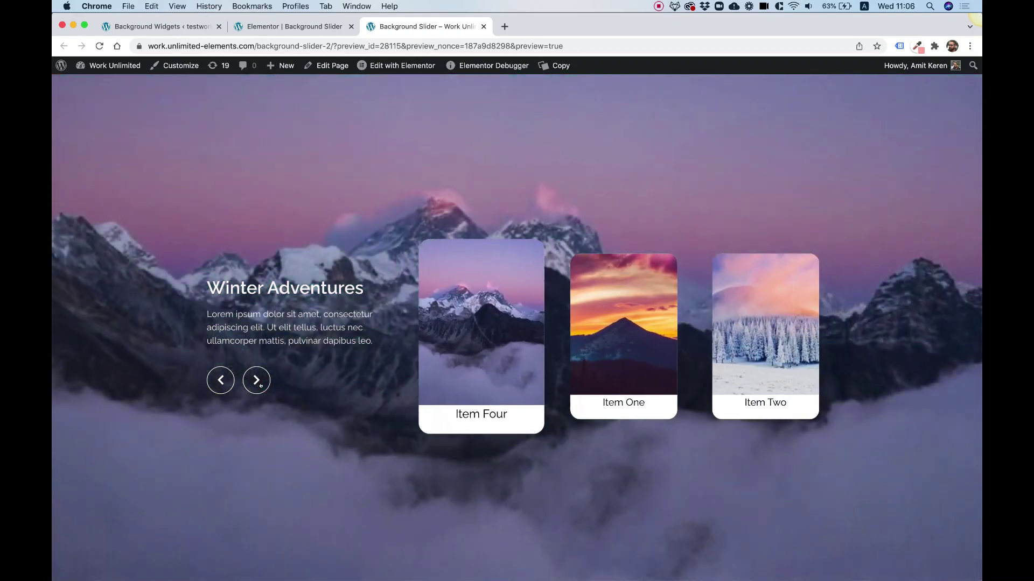
Advance the preview slider seven times through its next items.
left_click(261, 385)
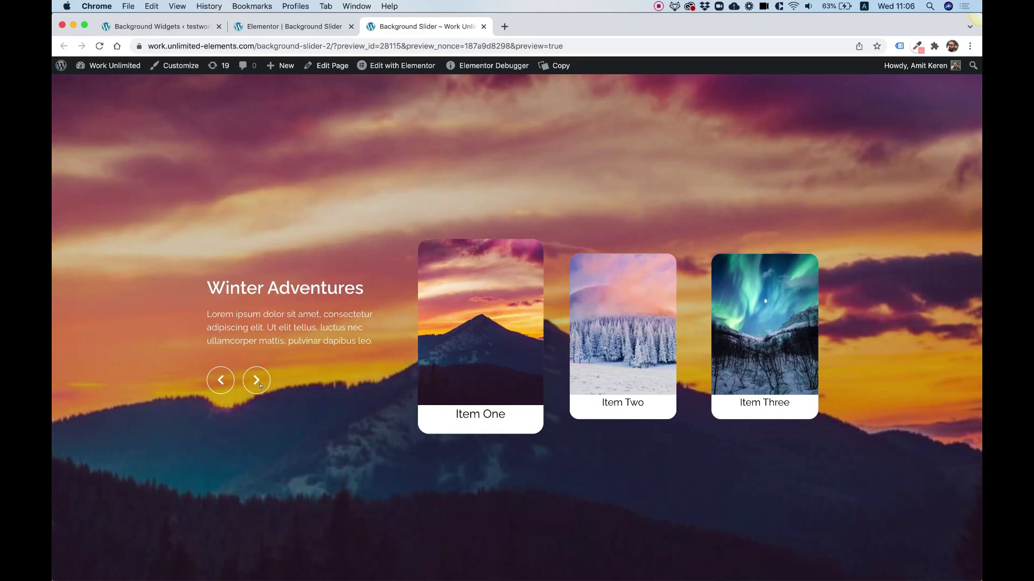
left_click(260, 385)
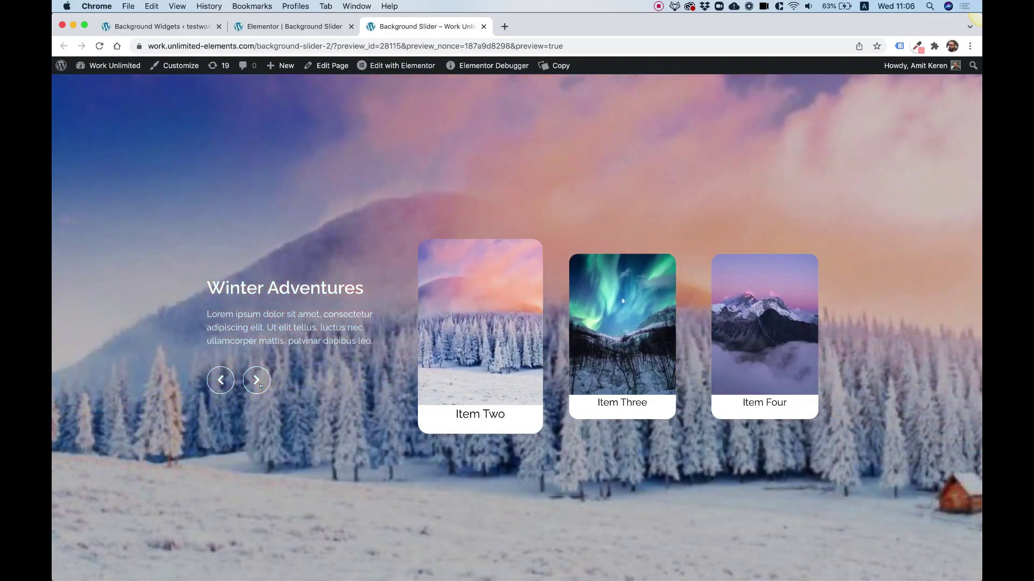
left_click(260, 385)
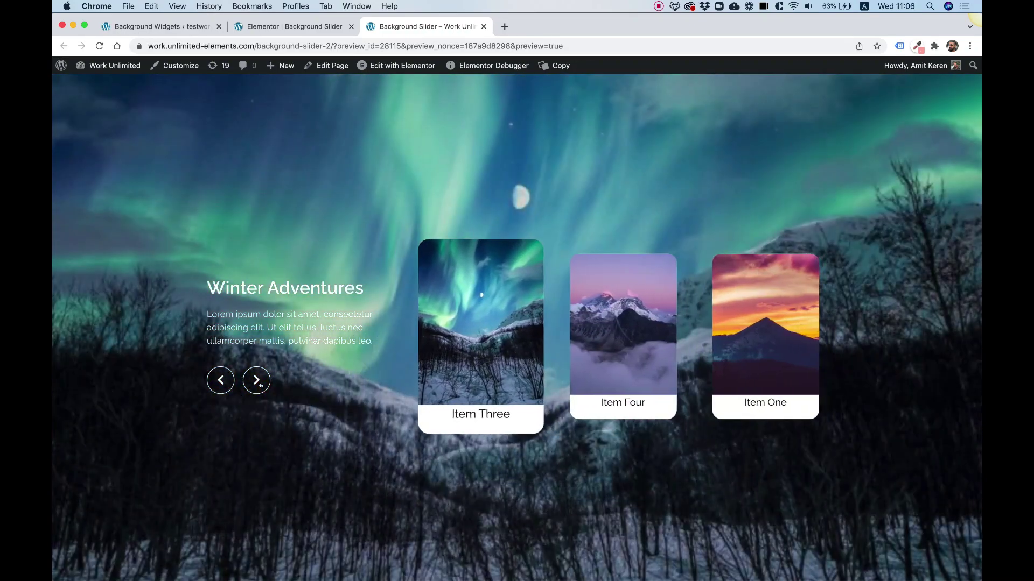
left_click(260, 385)
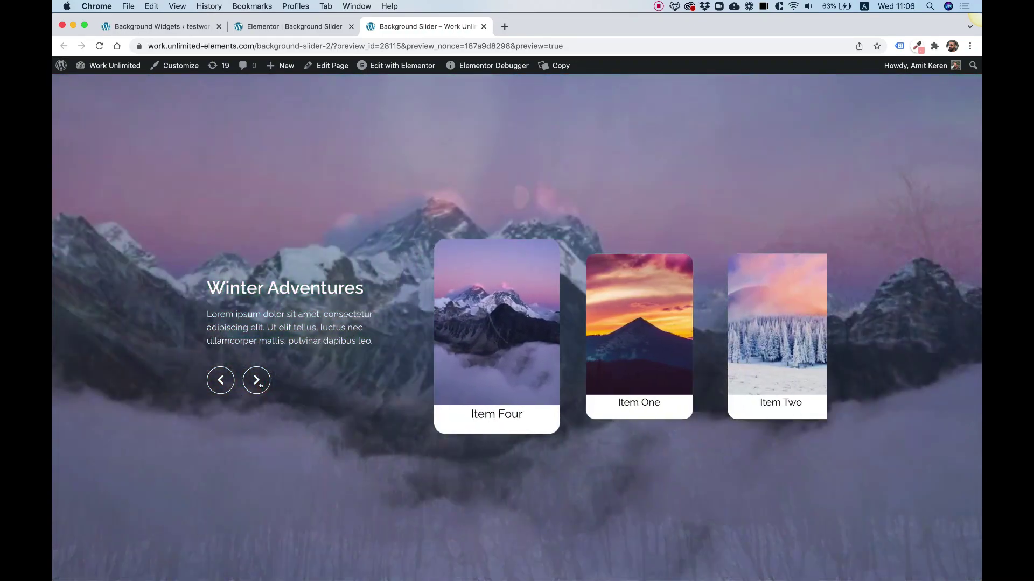
left_click(260, 385)
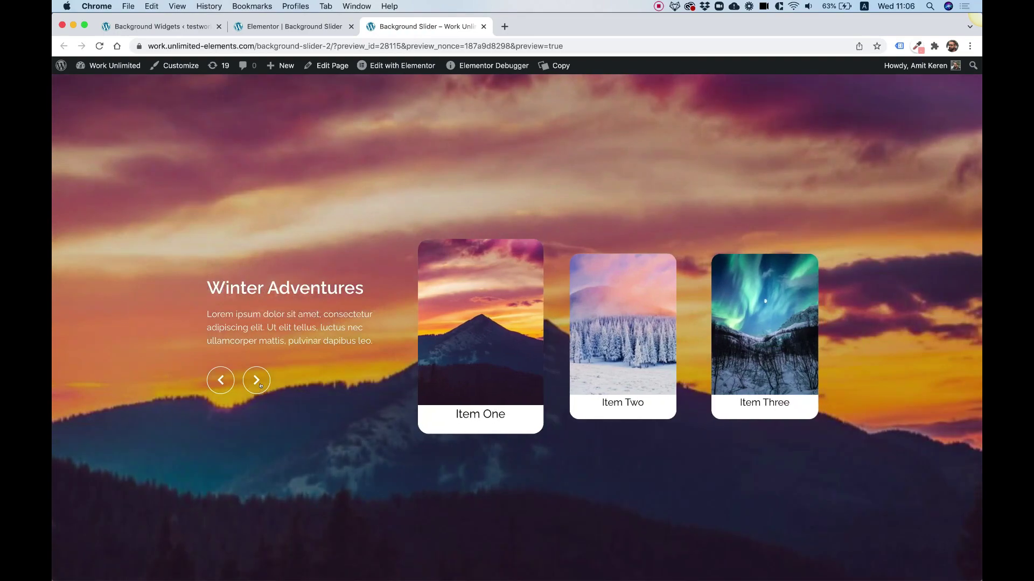
left_click(260, 385)
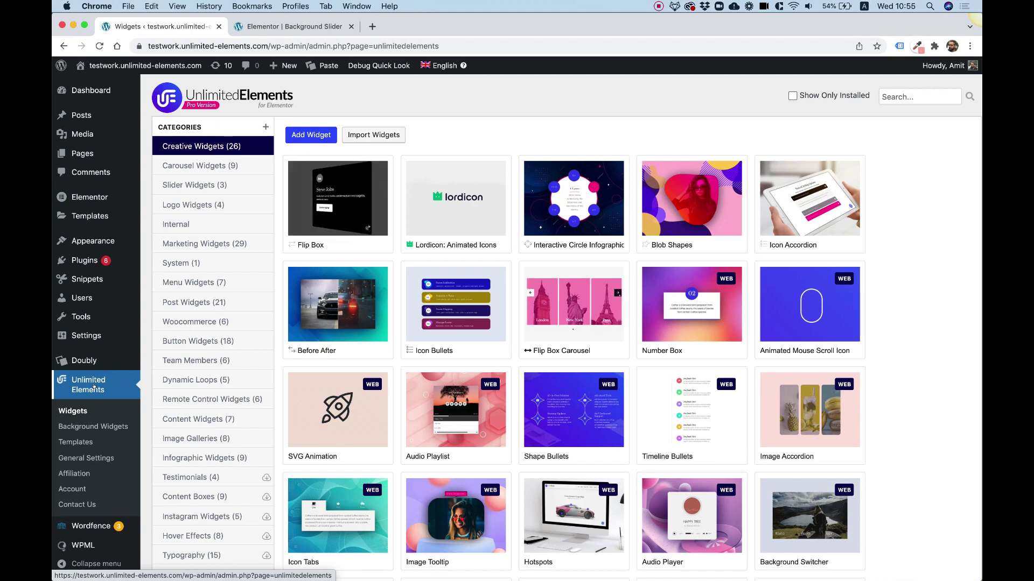
Install the Background Slider from Background Widgets and return to the page's Elementor editor.
left_click(86, 424)
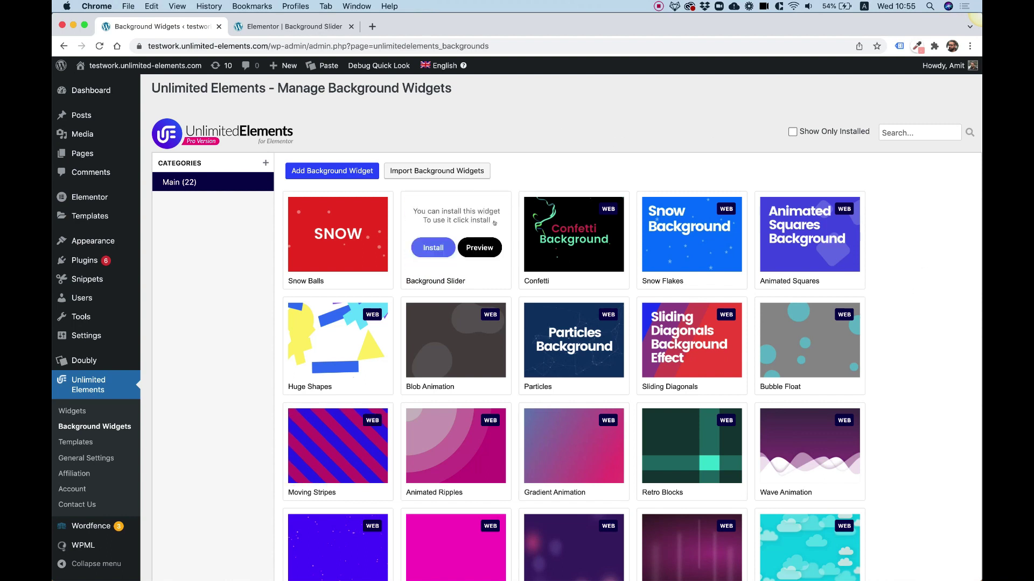
left_click(429, 245)
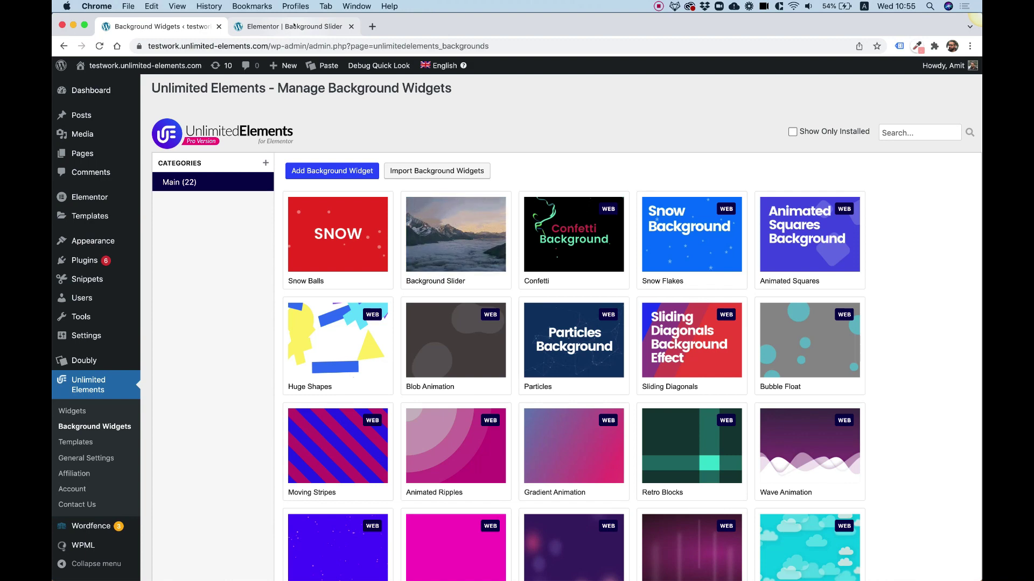
left_click(295, 26)
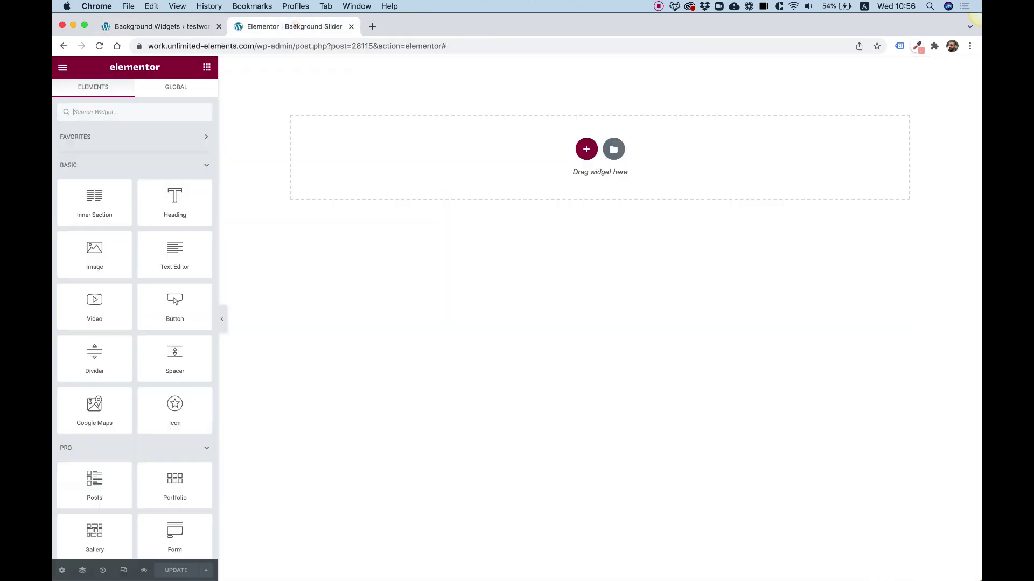
Add a narrow-left, wide-right two-column section with a Heading and Text Editor in the left column.
left_click(586, 150)
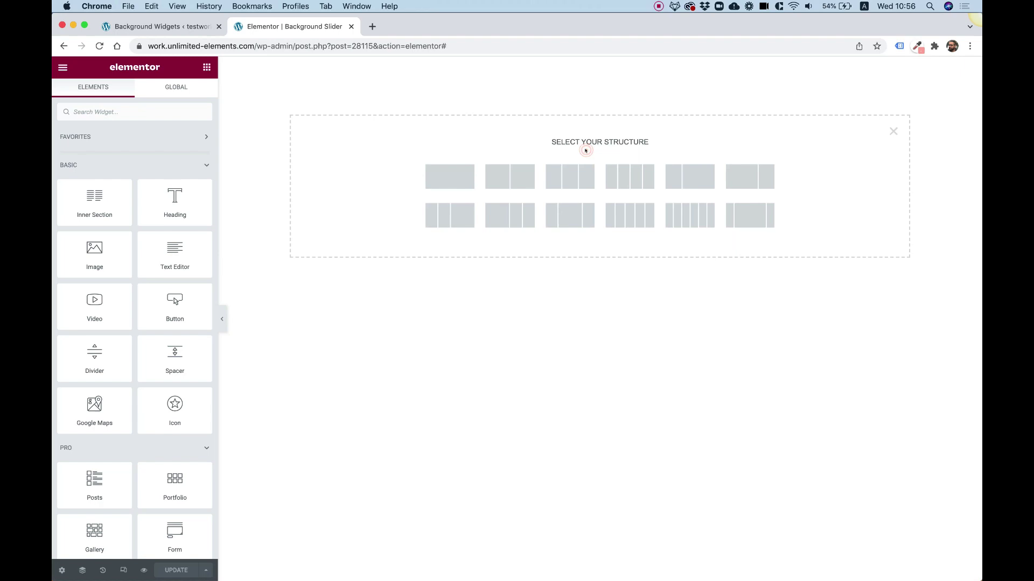
left_click(691, 175)
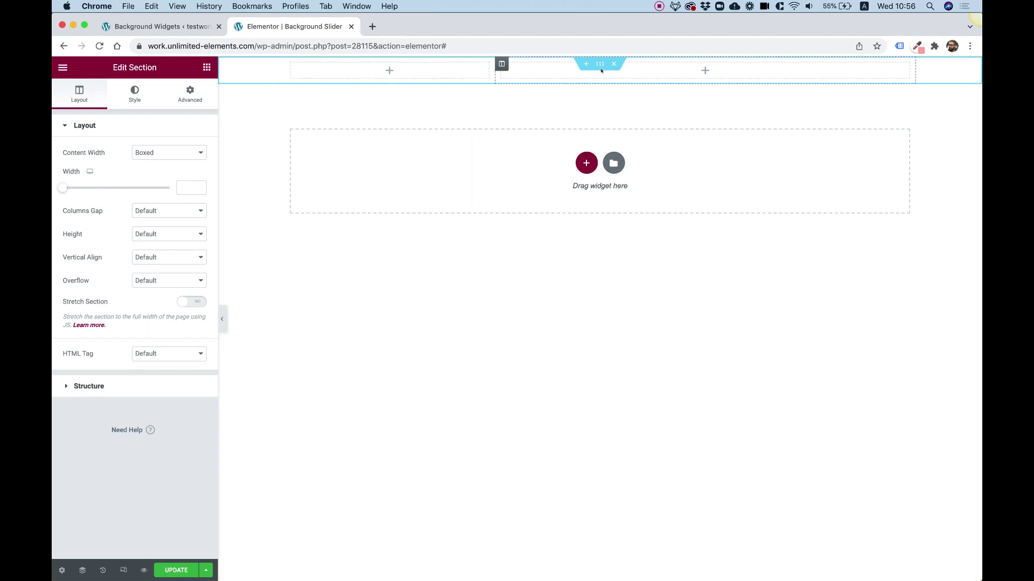
left_click(205, 67)
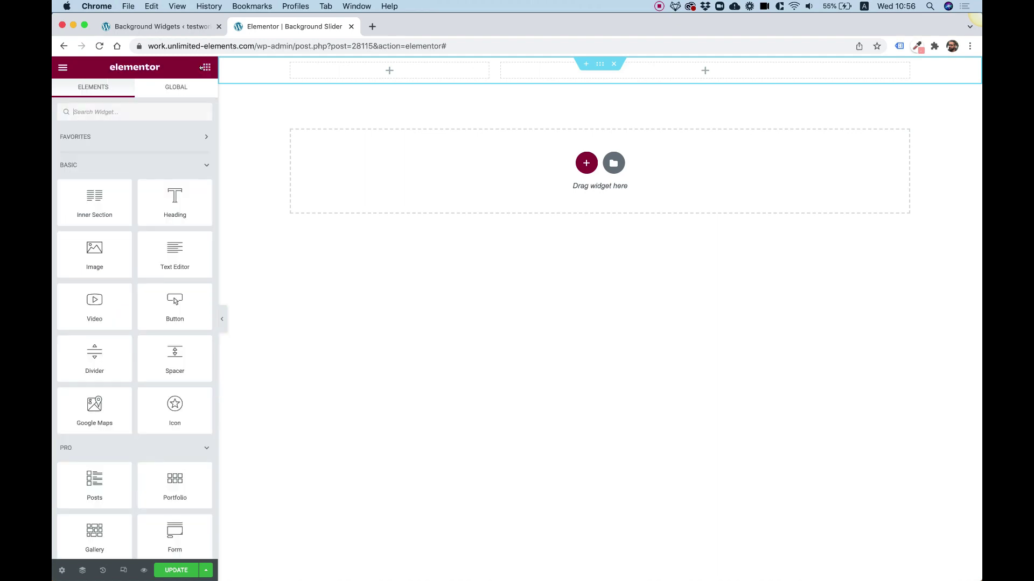
left_click_drag(175, 200, 377, 70)
left_click(207, 67)
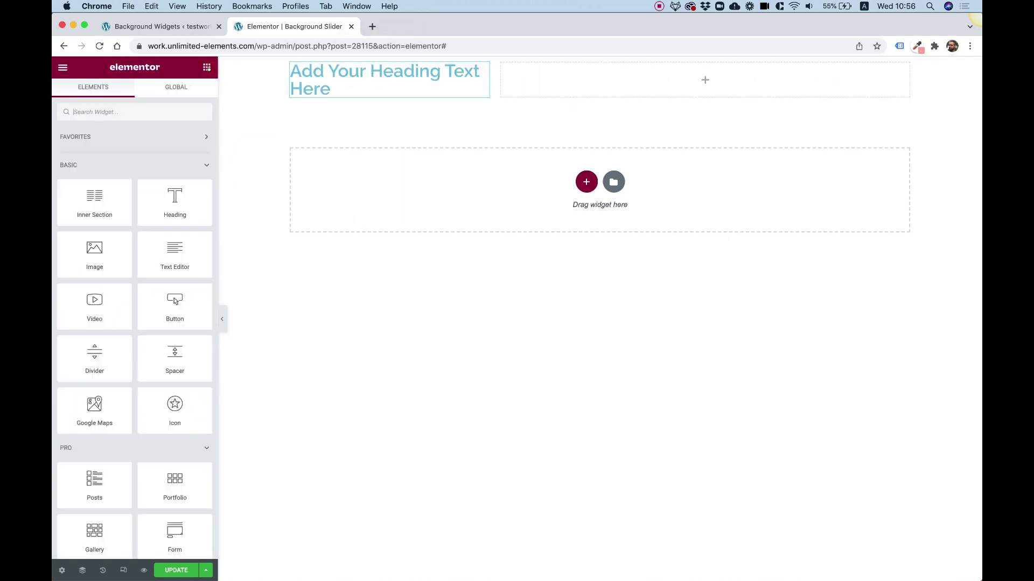
left_click_drag(175, 250, 334, 88)
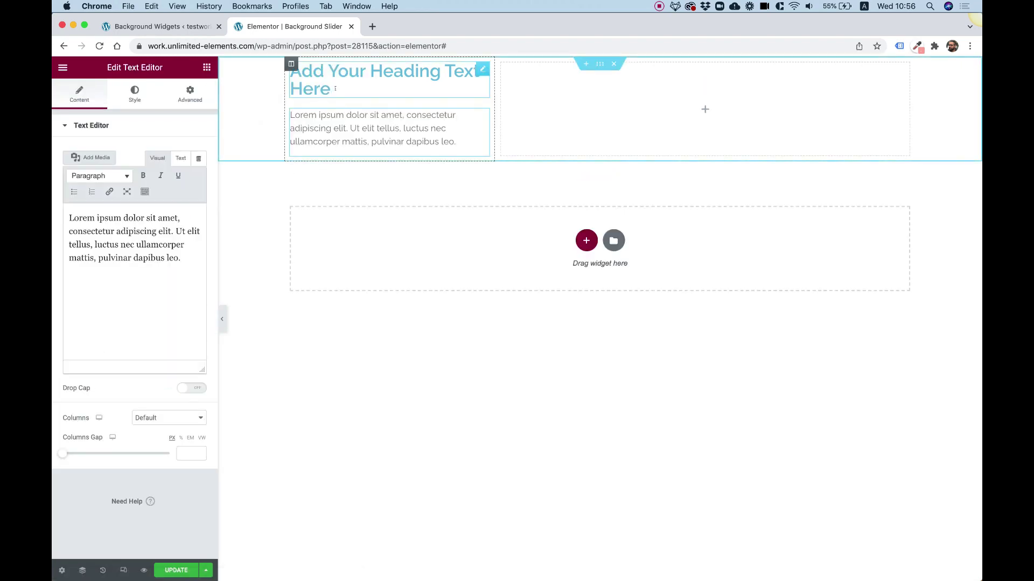
Set the heading and paragraph text colours to #FFFFFF, then select the section's height options.
left_click(316, 73)
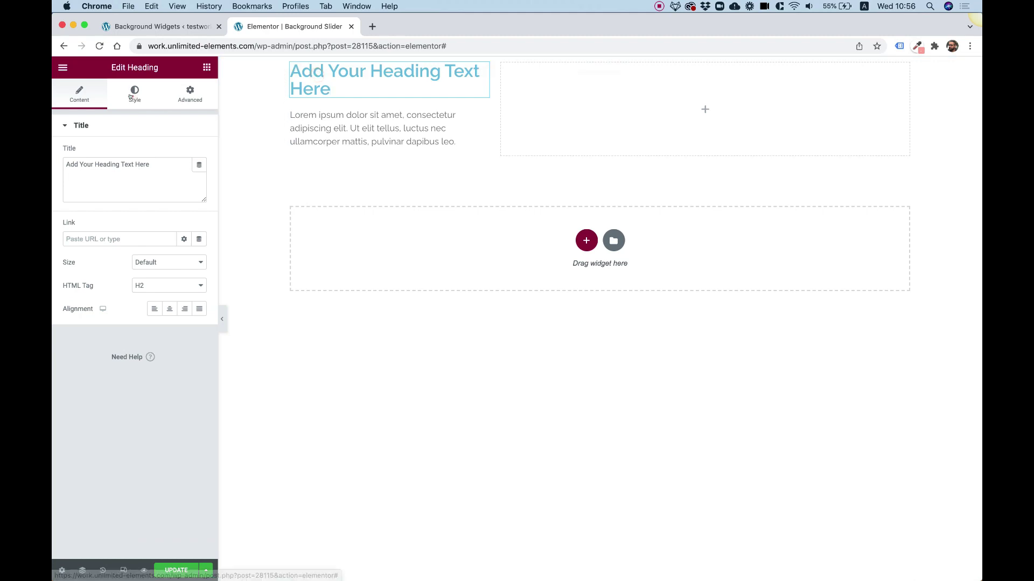
left_click(134, 94)
left_click(199, 152)
type("#FFFFFF")
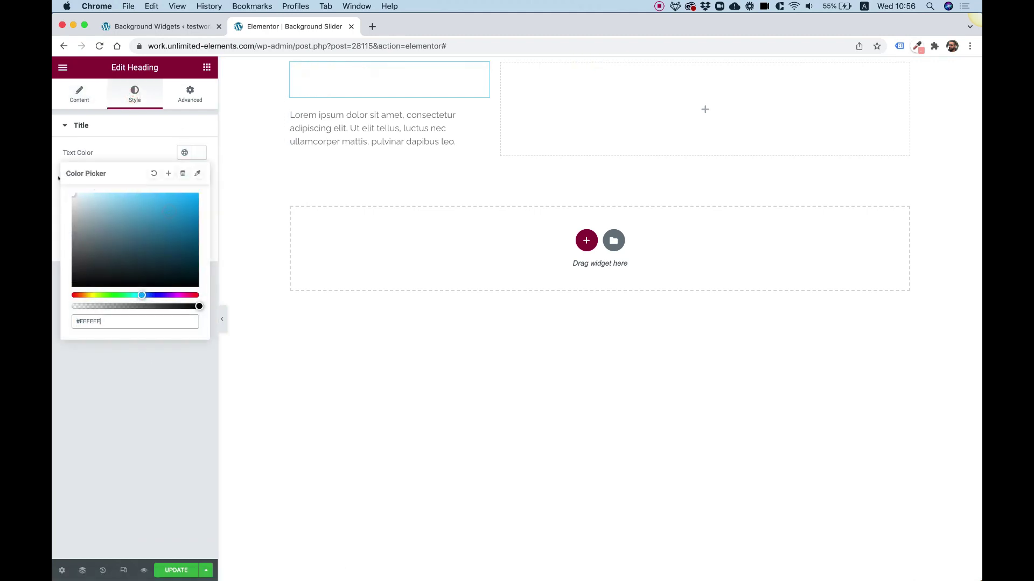
left_click(364, 113)
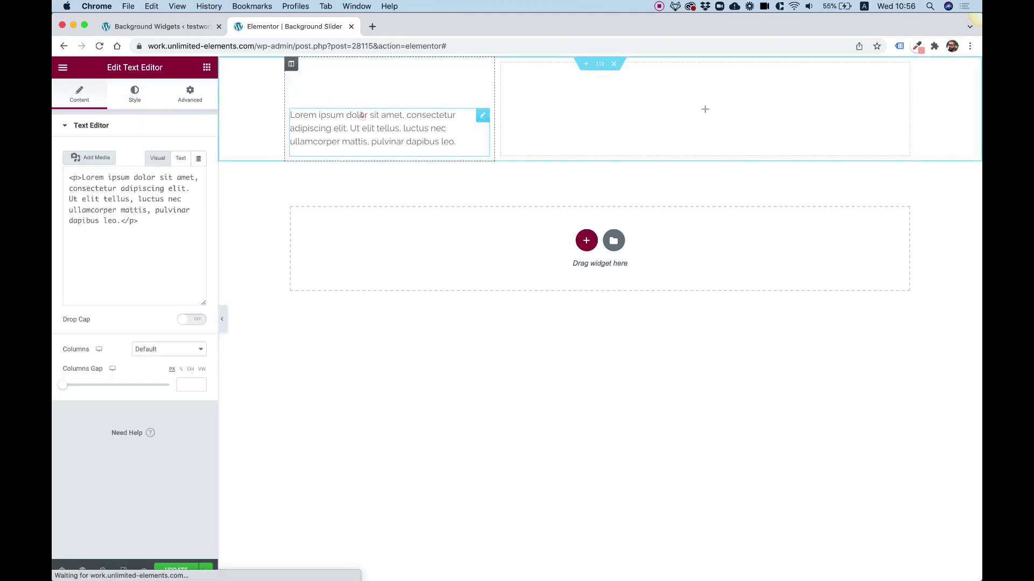
left_click(126, 92)
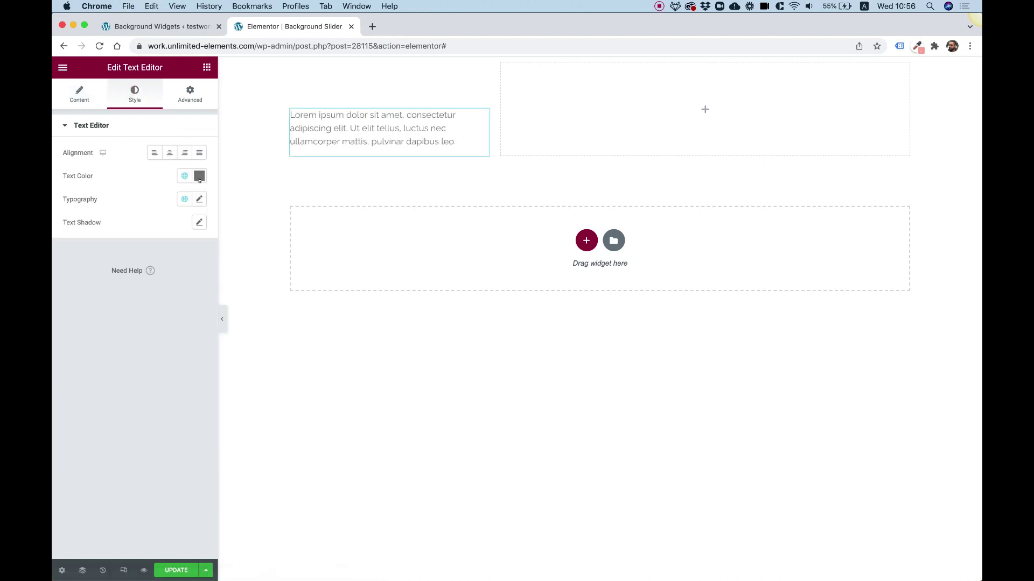
left_click(199, 176)
type("#FFFFFF")
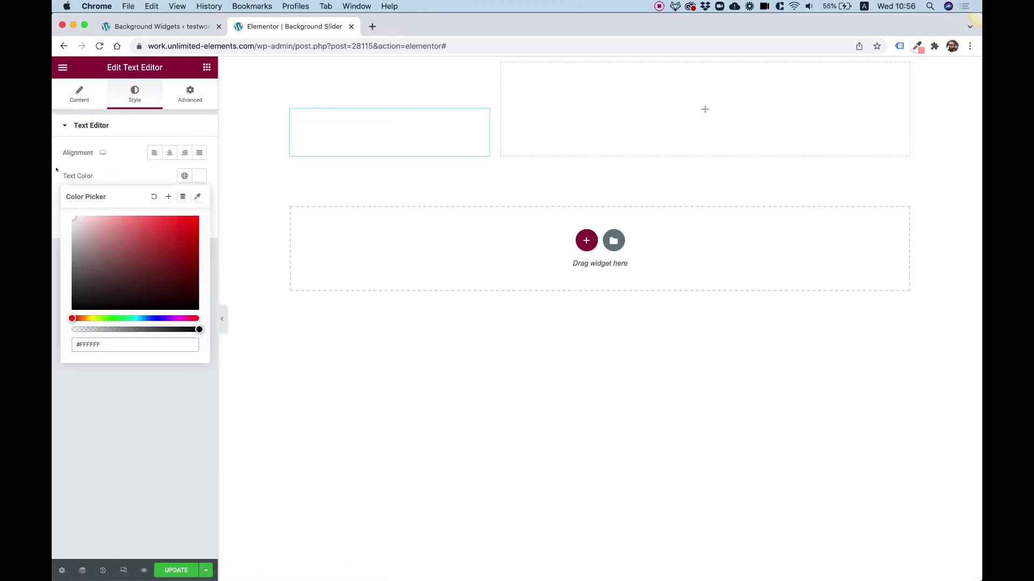
left_click(56, 169)
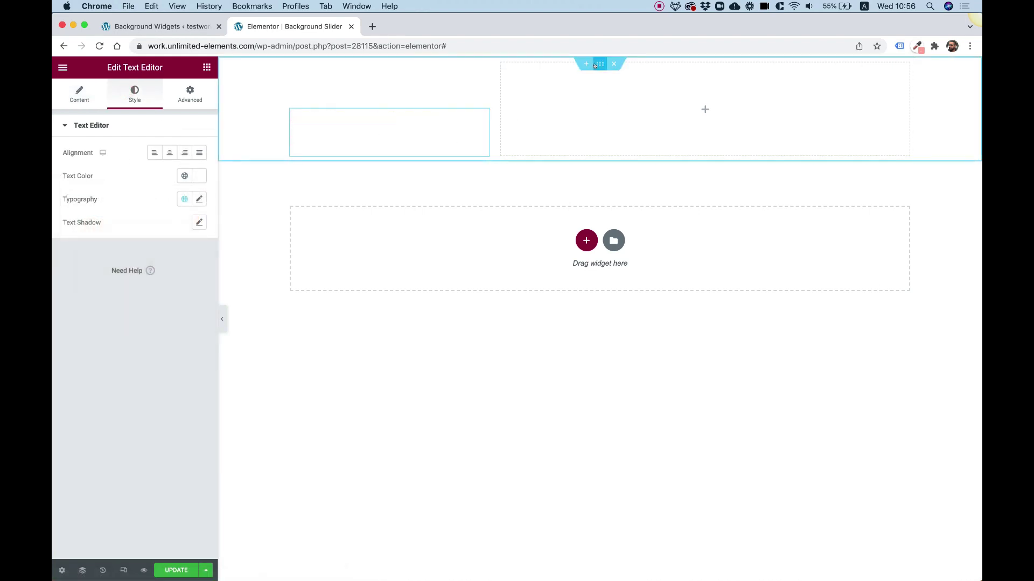
left_click(595, 65)
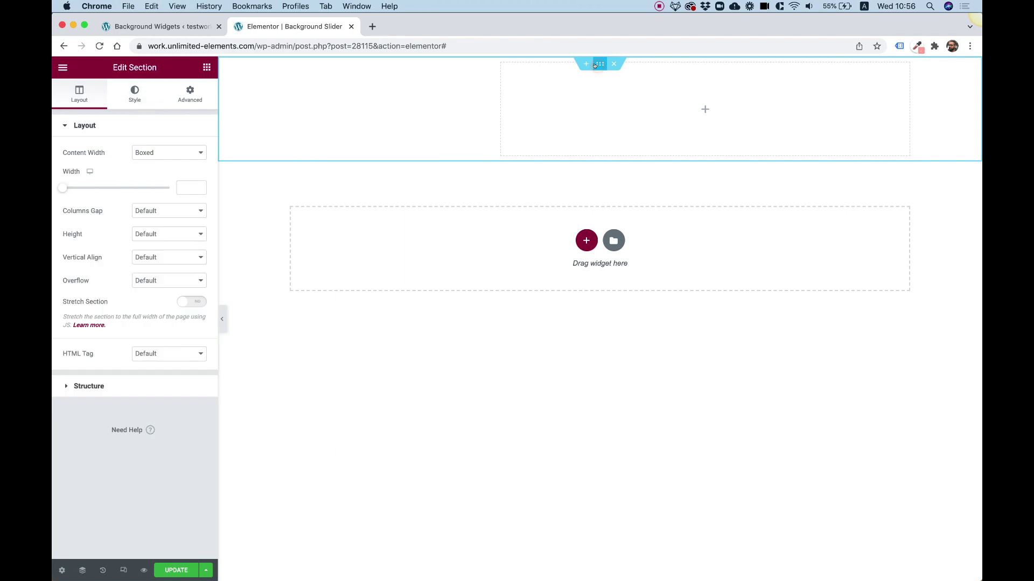
left_click(144, 234)
Set the section height to Fit To Screen and list the Unlimited Background types.
left_click(172, 242)
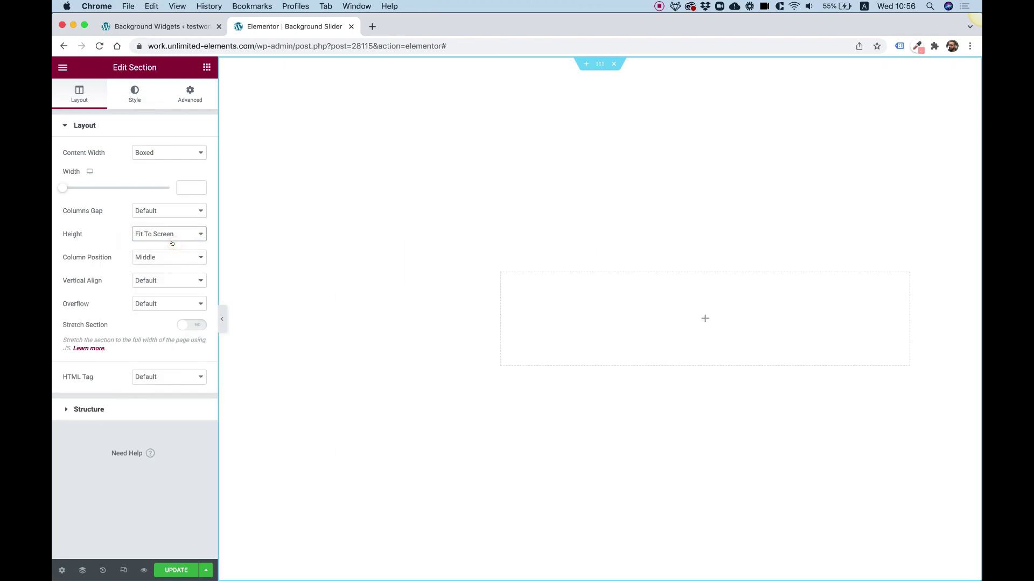
left_click(134, 97)
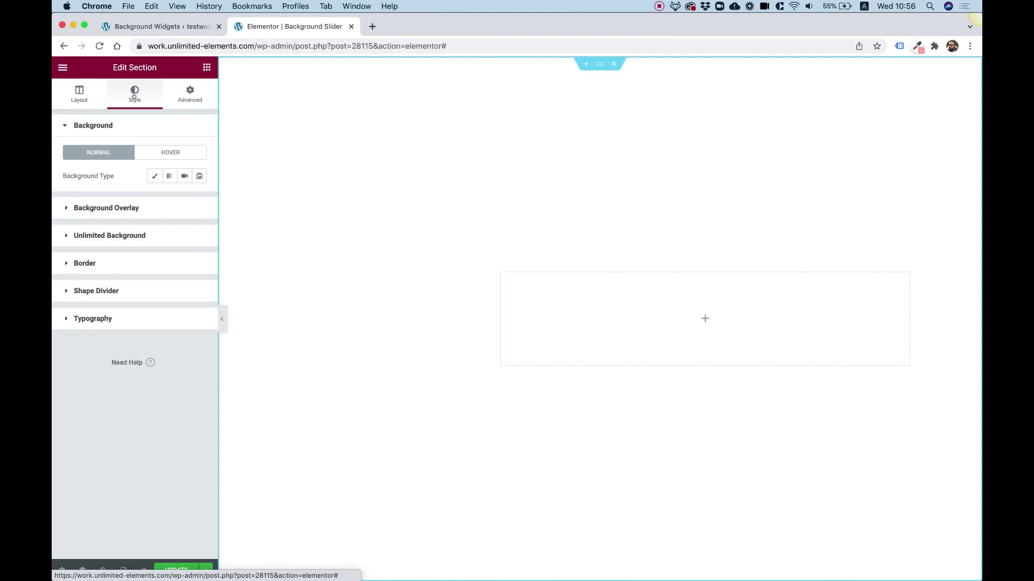
left_click(101, 236)
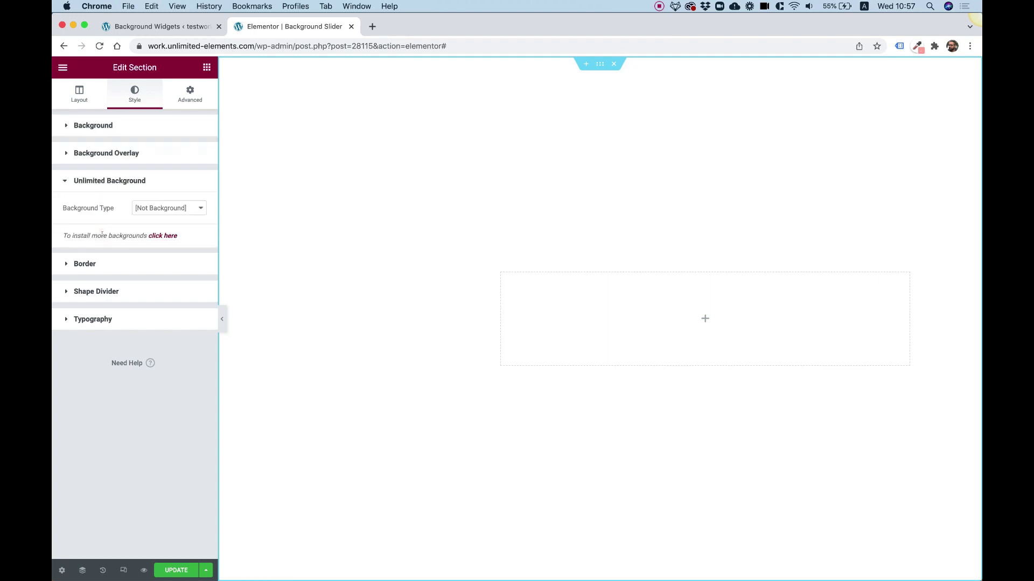
left_click(176, 210)
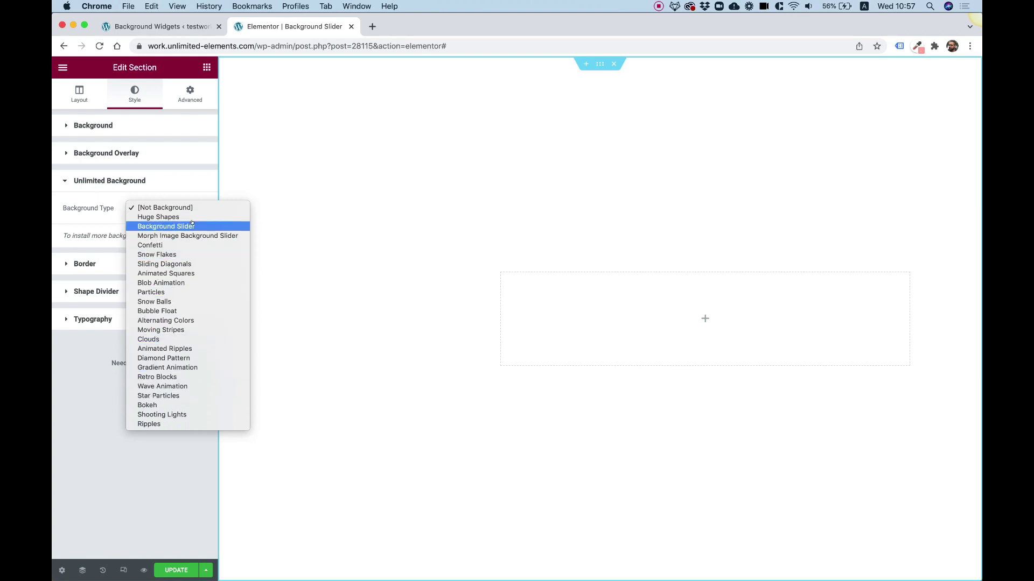
Set Background Type to Background Slider, keeping the fadeIn entrance animation.
left_click(192, 226)
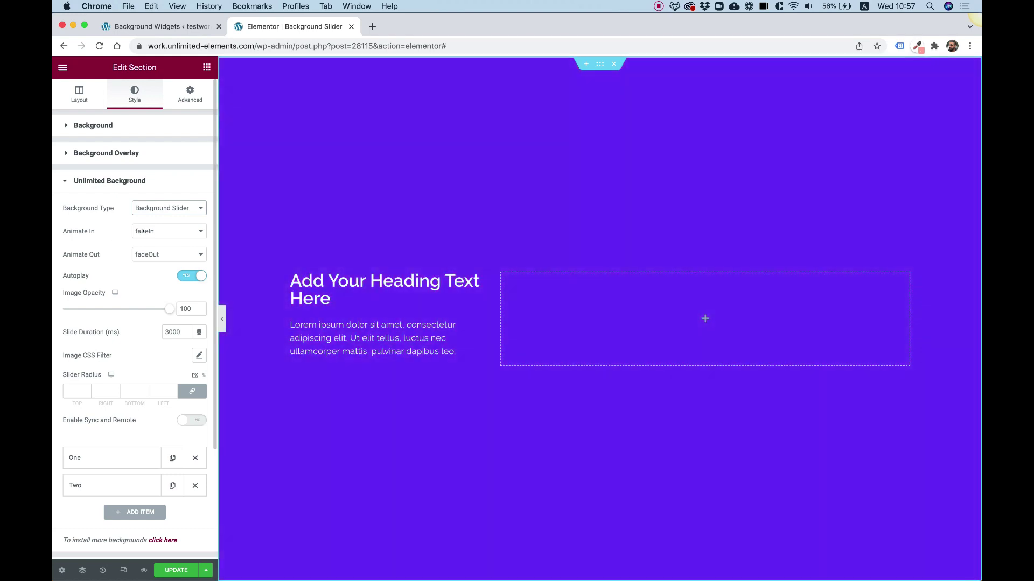
left_click(134, 232)
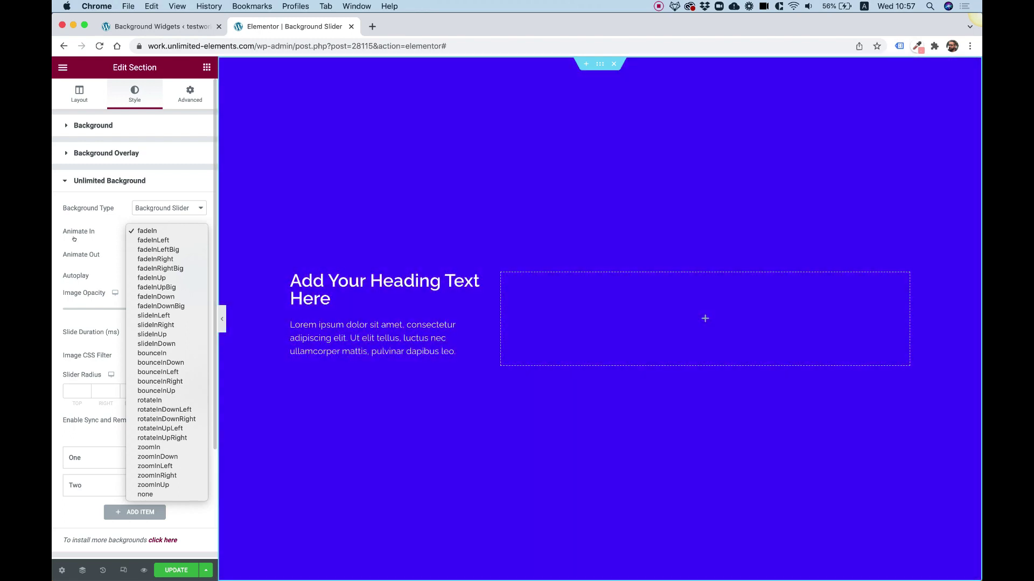
left_click(77, 239)
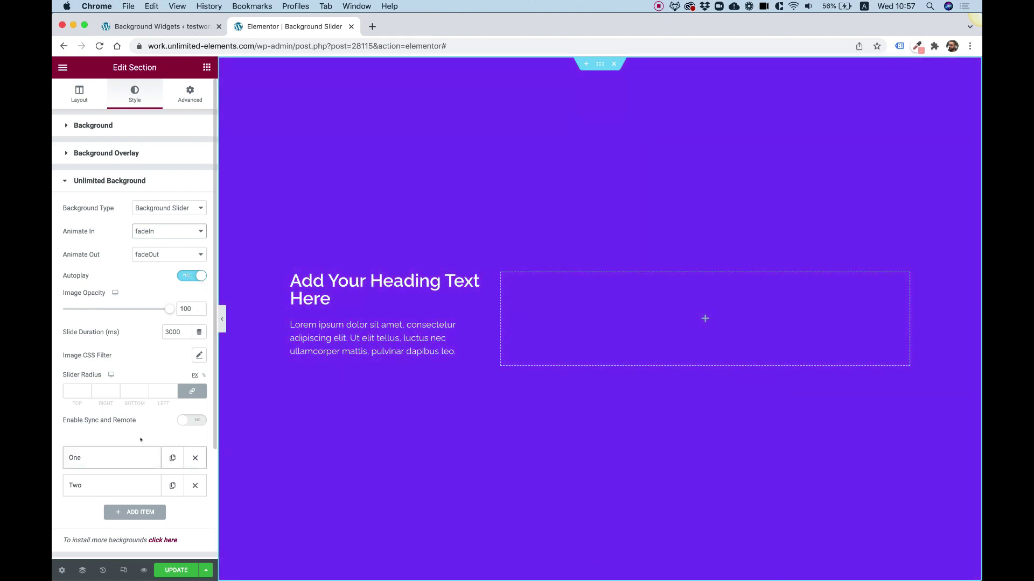
Give slide One an image source using the sunset mountain picture bg-two.jpeg.
scroll(143, 439, "down", 3)
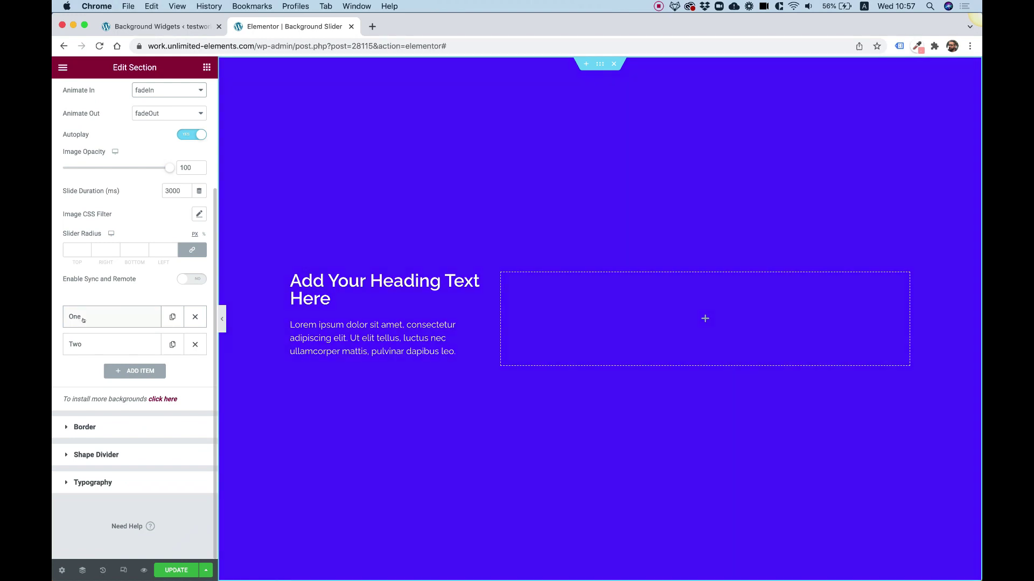
left_click(82, 320)
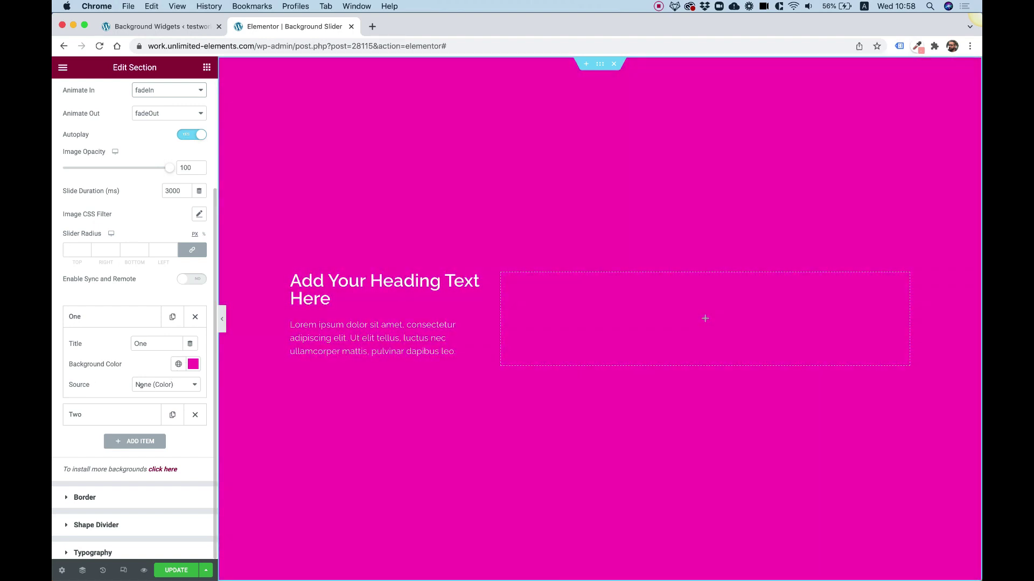
left_click(140, 384)
left_click(148, 392)
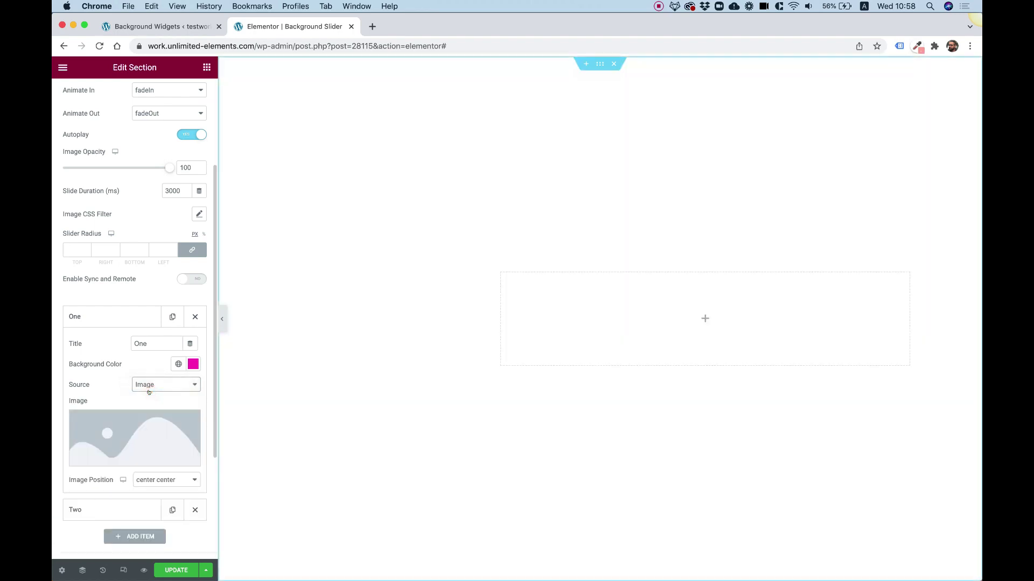
left_click(128, 434)
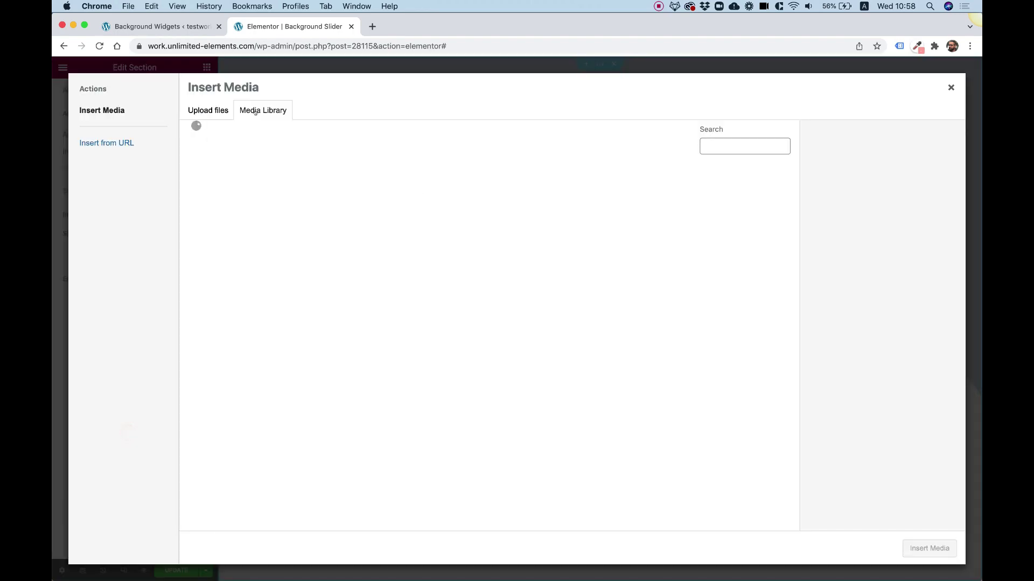
left_click(238, 198)
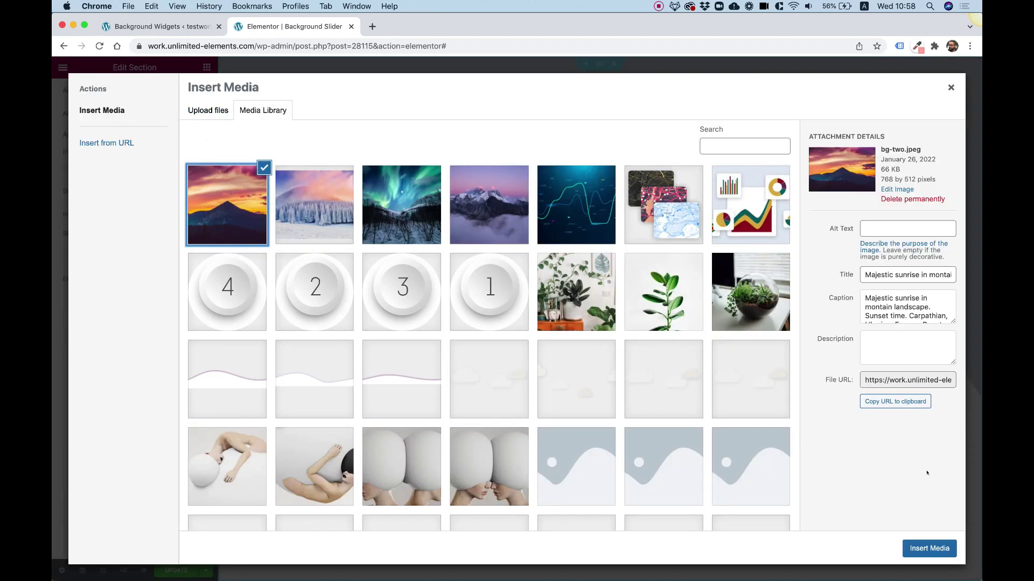
left_click(929, 548)
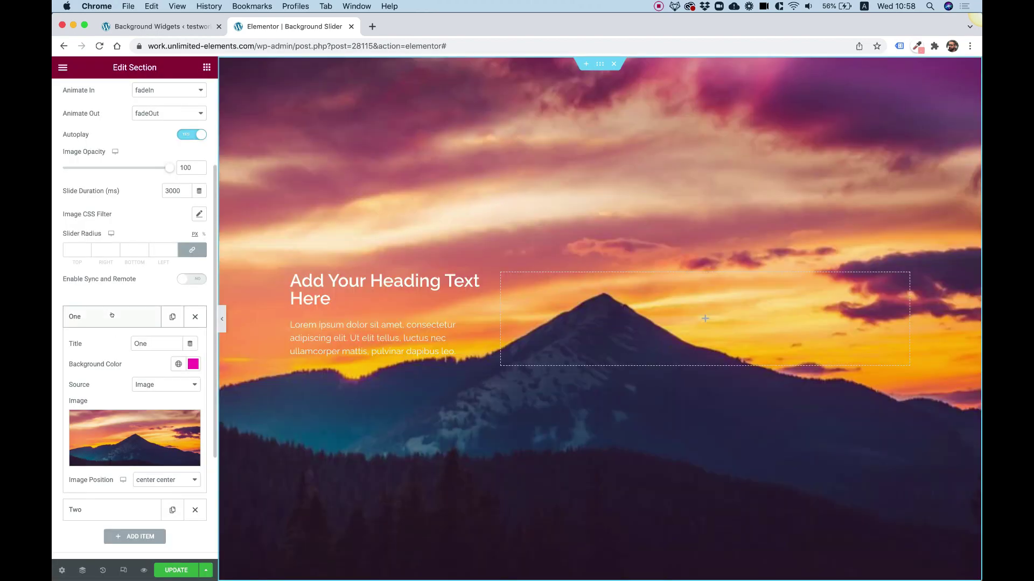
left_click(112, 316)
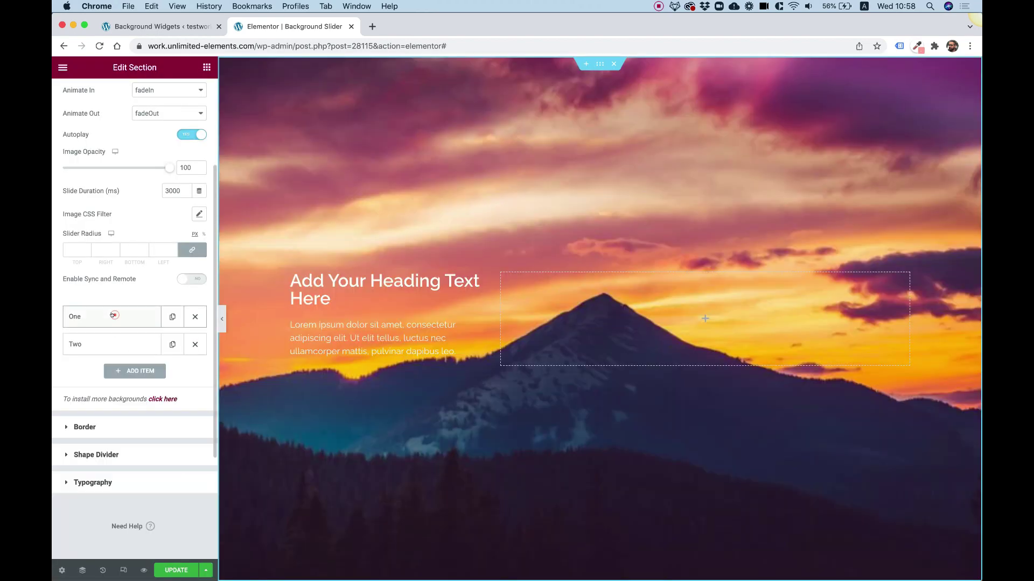
Give slide Two an image source using the snowy forest picture.
left_click(111, 343)
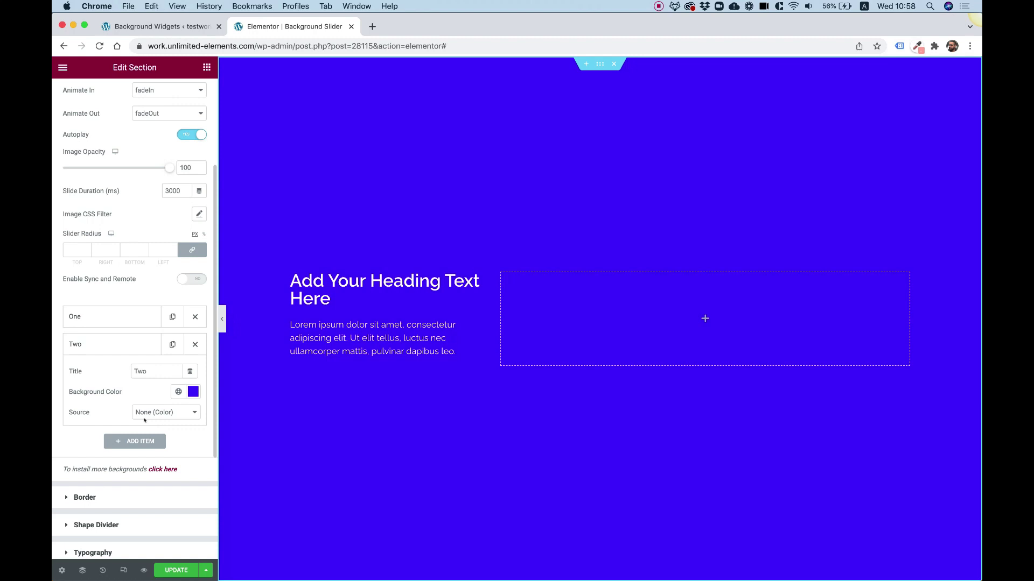
left_click(147, 413)
left_click(144, 422)
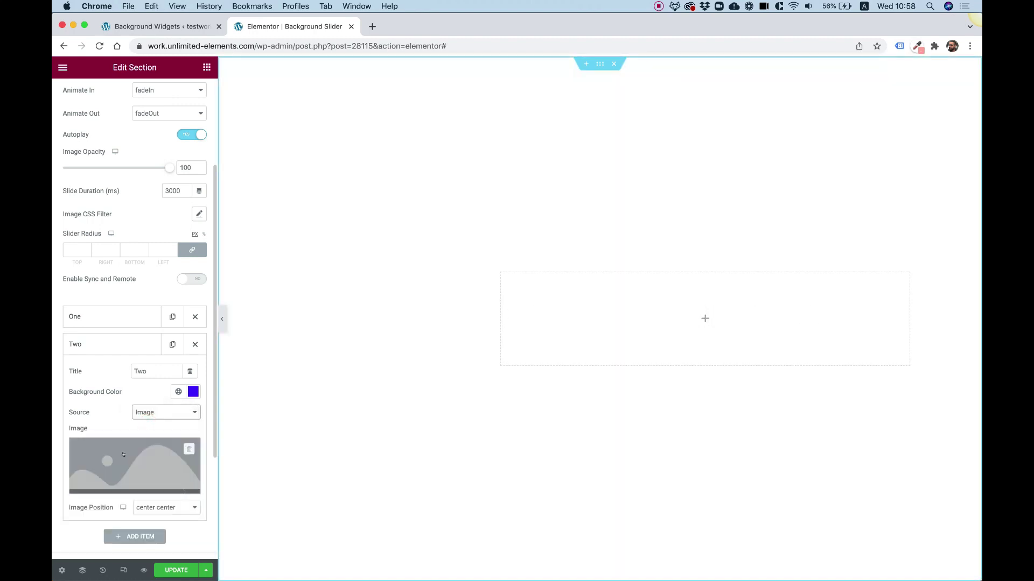
left_click(128, 454)
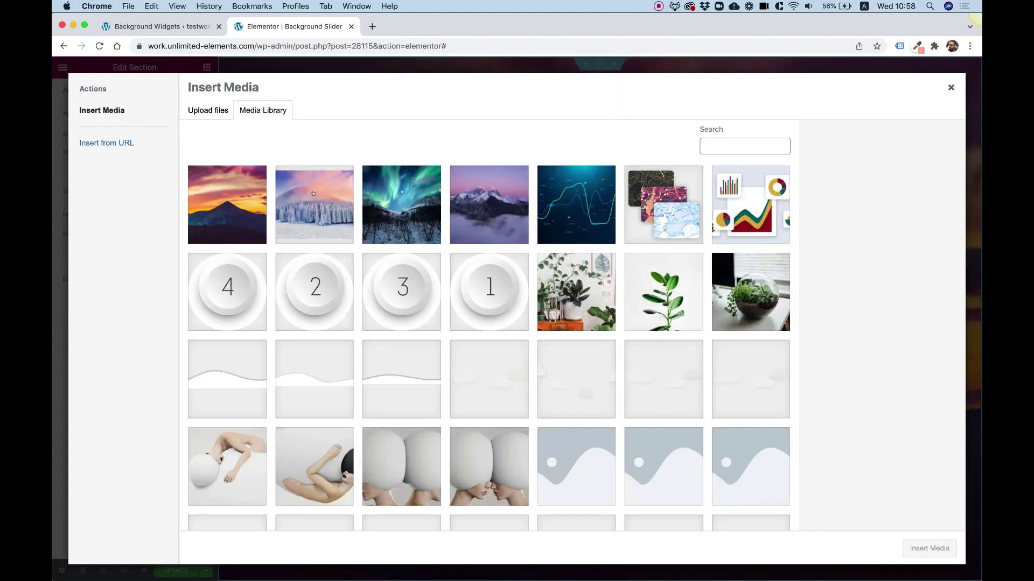
left_click(313, 193)
left_click(926, 545)
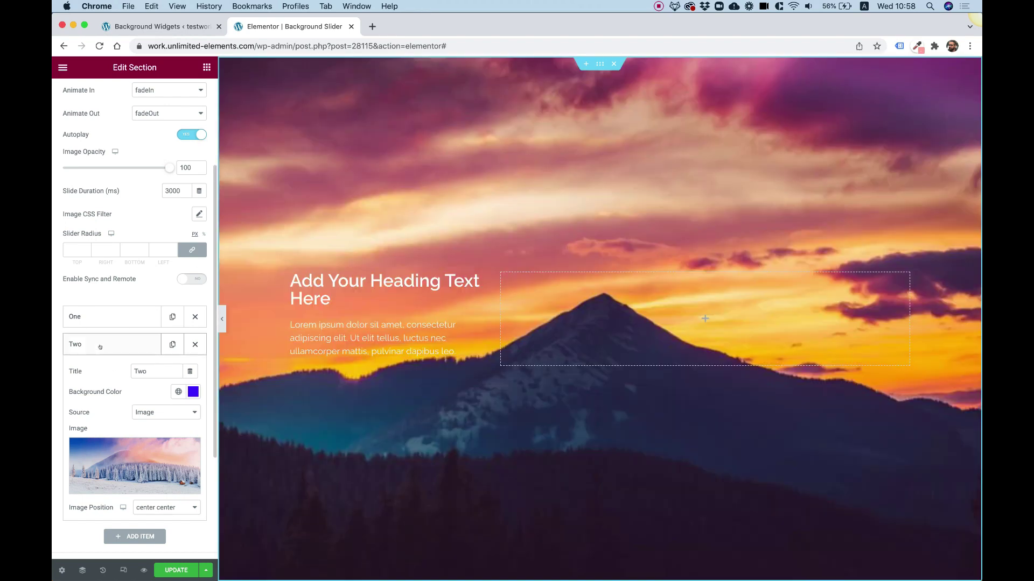
left_click(103, 347)
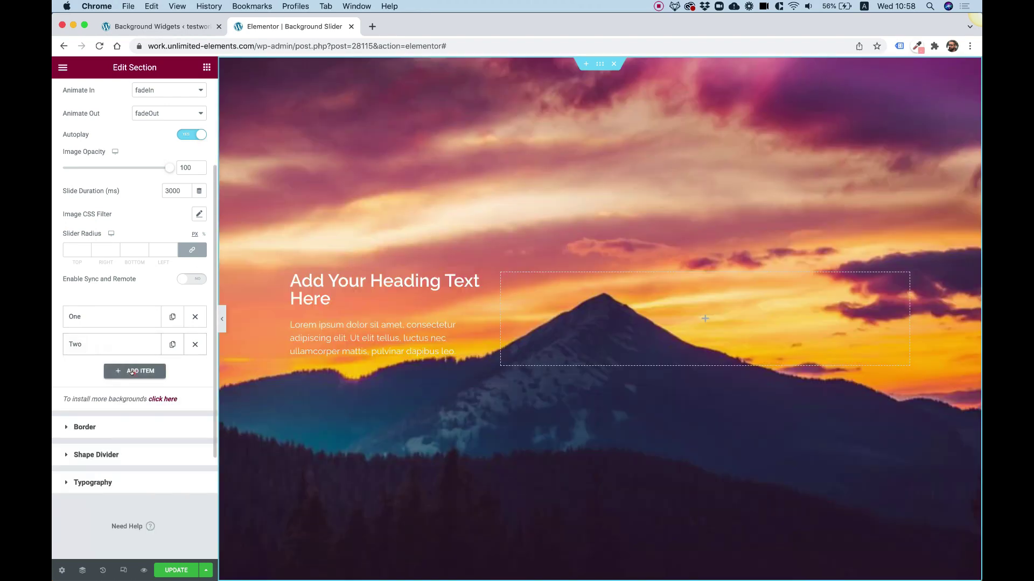
Add a third slide titled 'Three' showing the aurora image.
left_click(132, 372)
triple_click(154, 399)
type("Three")
left_click(162, 440)
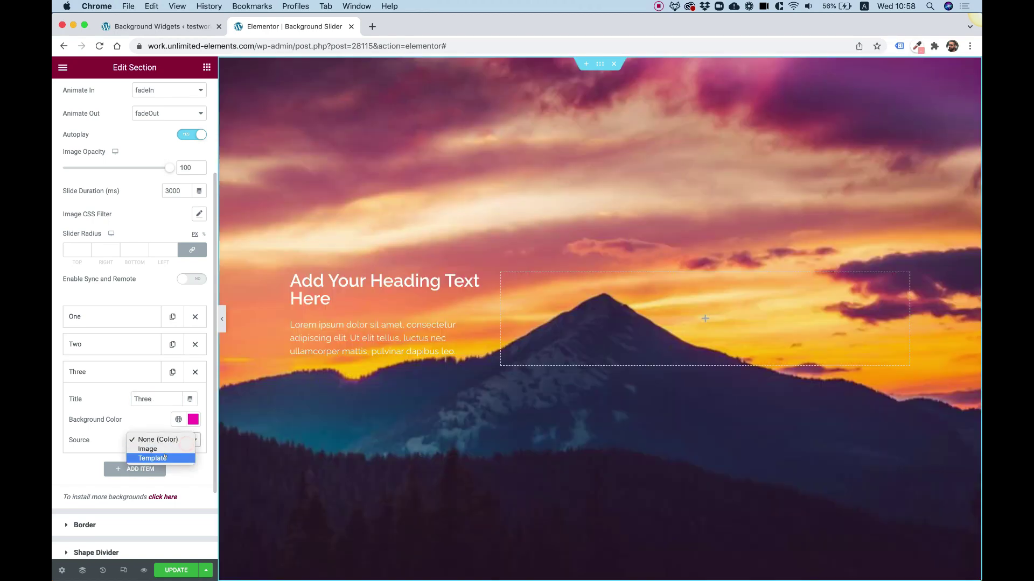
left_click(148, 449)
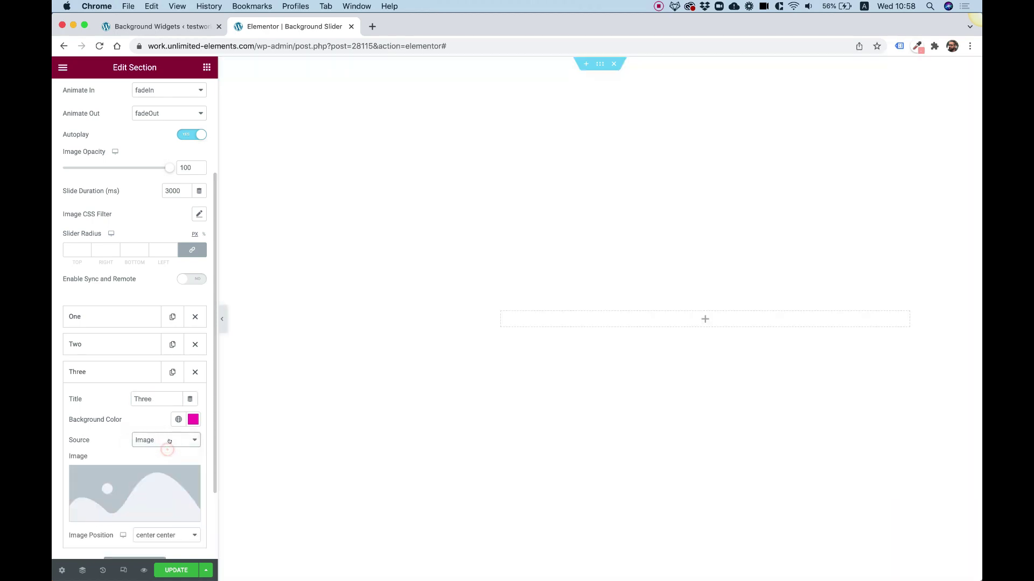
left_click(150, 484)
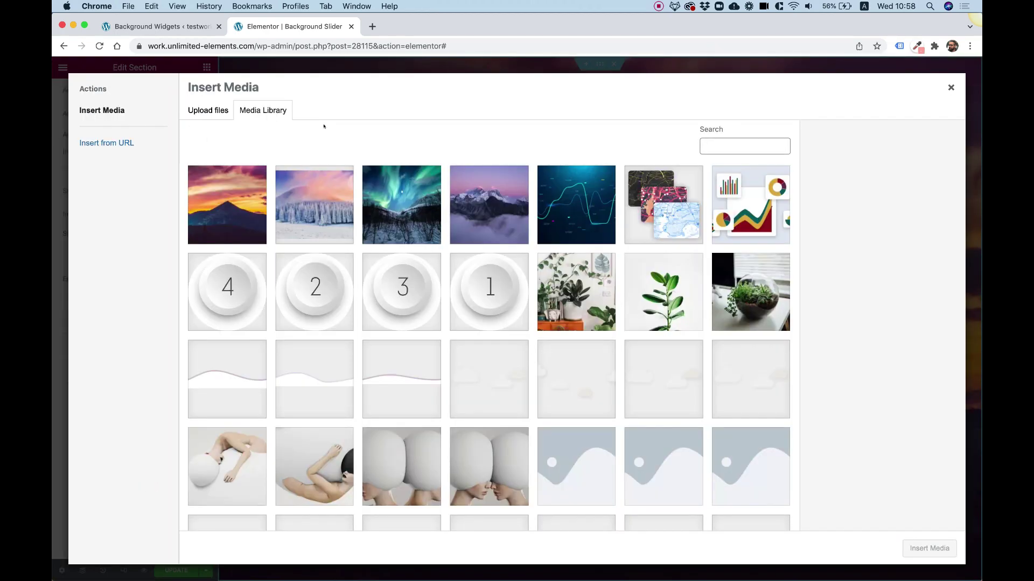
left_click(394, 187)
left_click(922, 548)
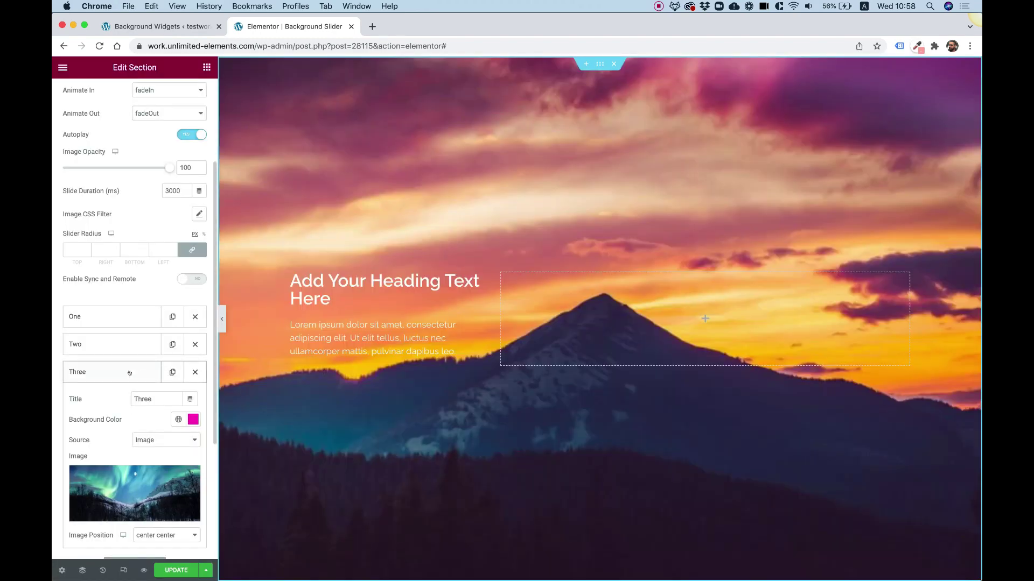
left_click(132, 371)
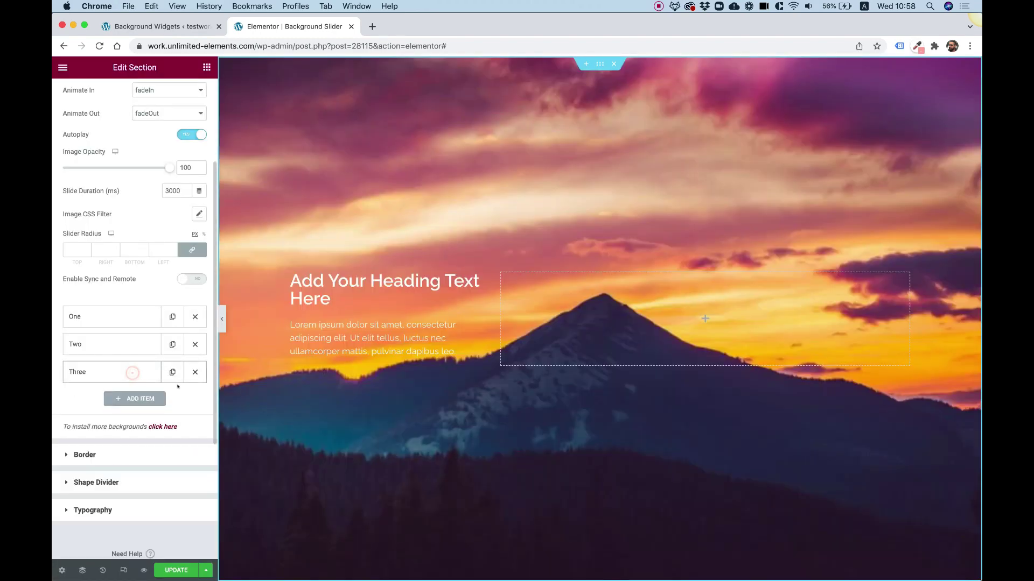
Duplicate slide Three as 'Four' with the misty mountain peaks image bg-four.jpeg.
left_click(172, 372)
left_click(129, 399)
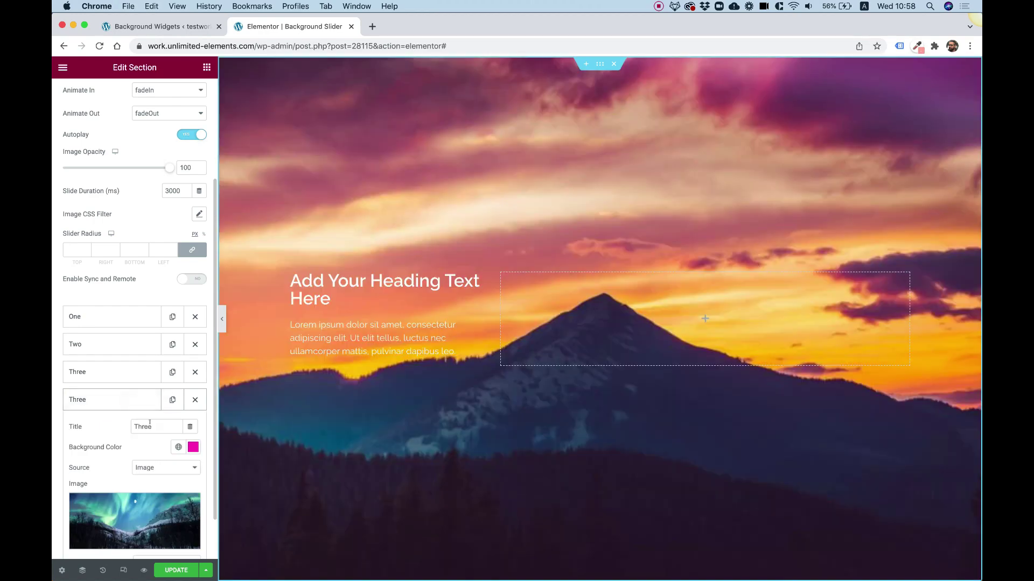
double_click(149, 423)
type("Fu")
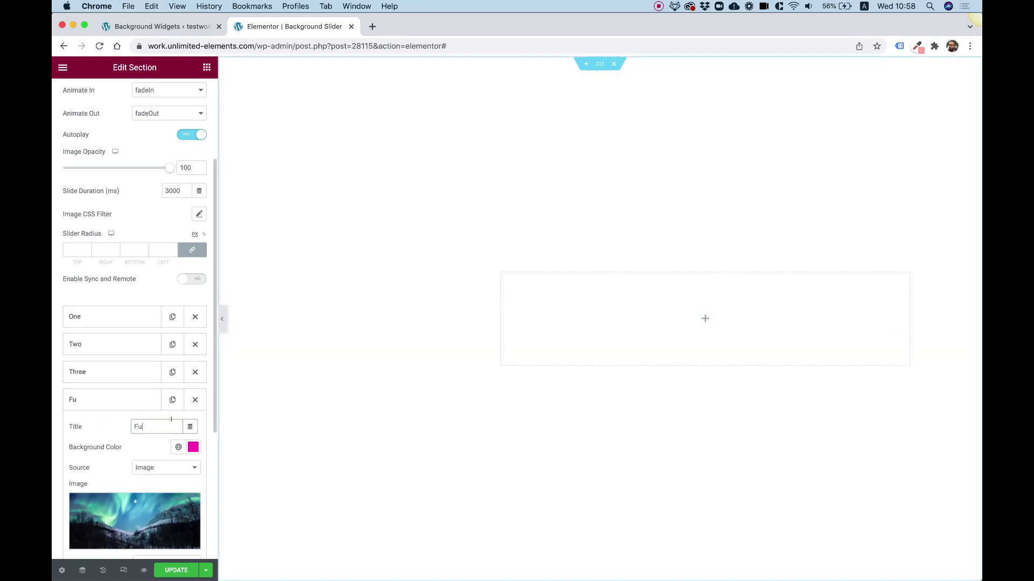
key("BackSpace")
type("our")
left_click(172, 502)
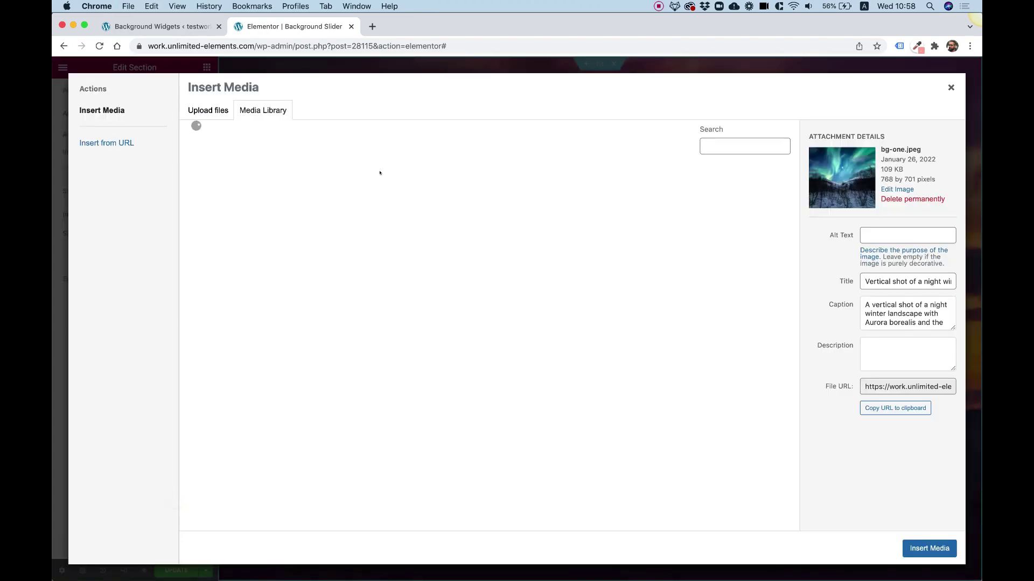
left_click(498, 195)
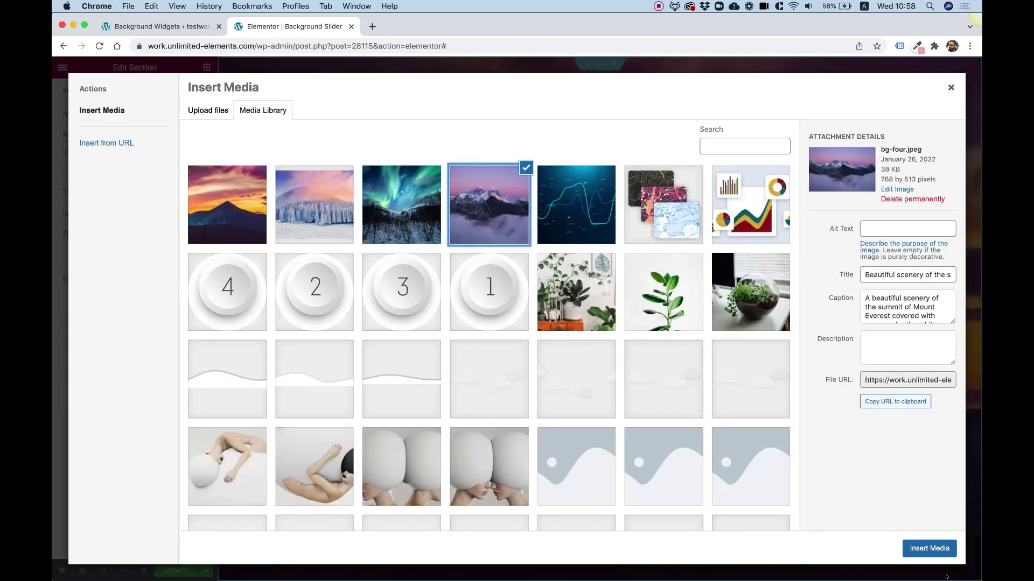
left_click(939, 549)
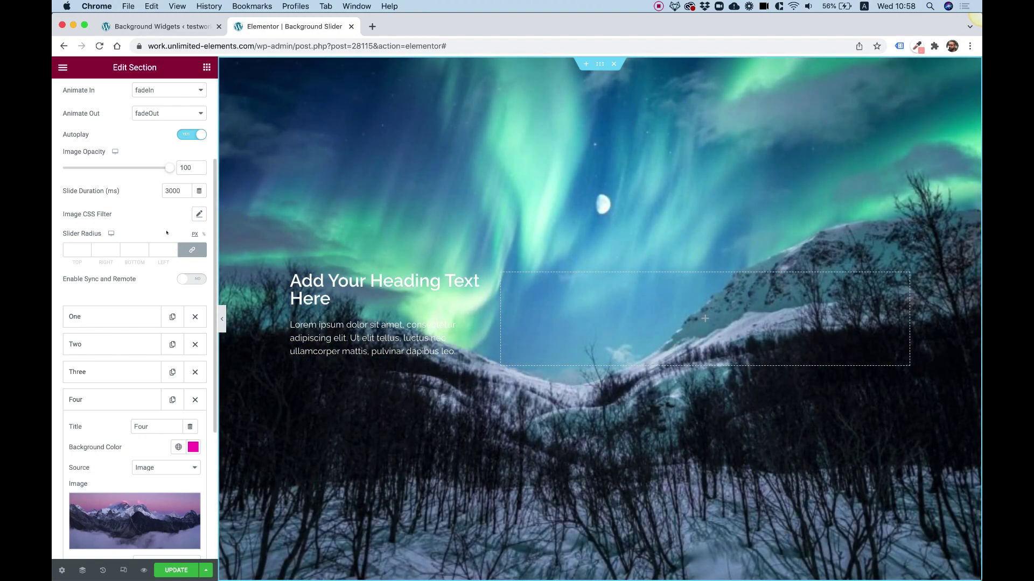
scroll(167, 233, "up", 4)
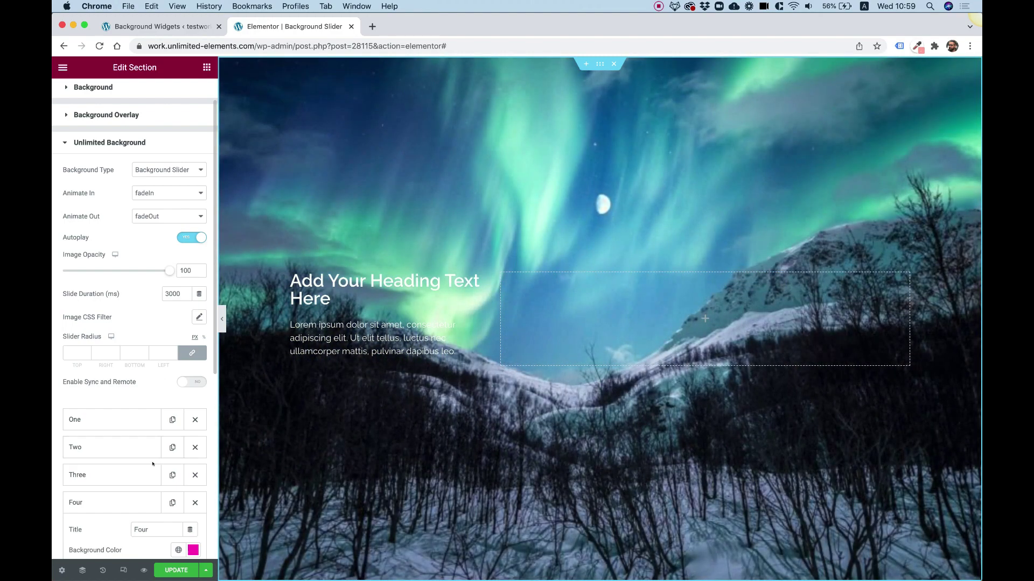
scroll(152, 464, "down", 2)
scroll(153, 464, "down", 2)
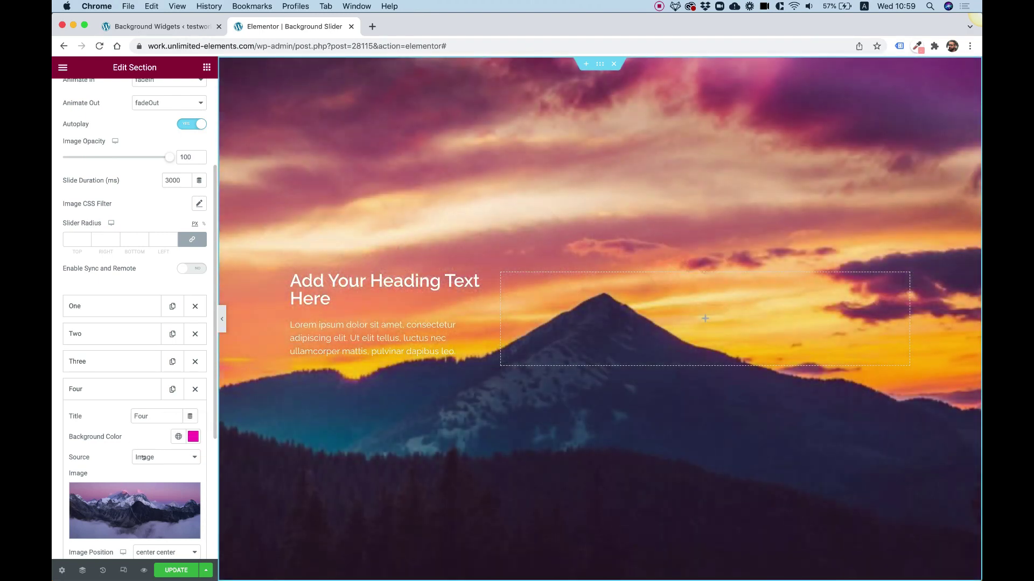
left_click(143, 457)
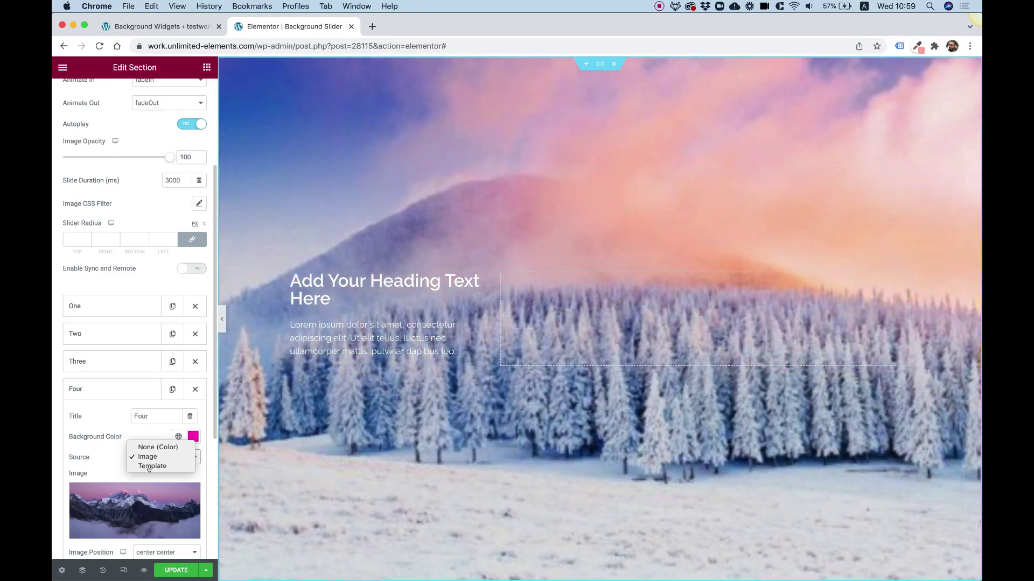
left_click(97, 434)
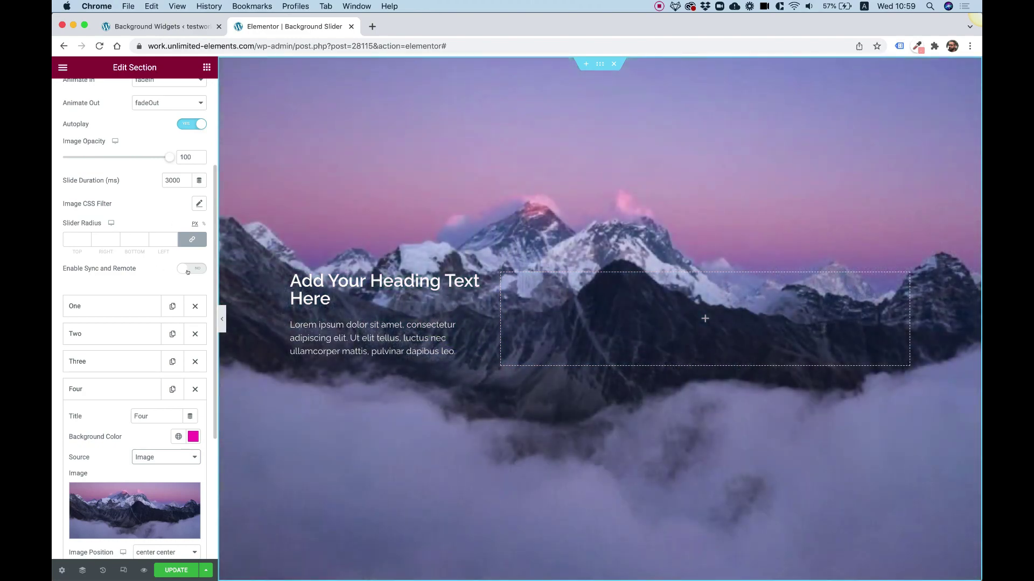
Turn on Sync and Remote in Sync Group 1 and switch Autoplay off.
left_click(188, 269)
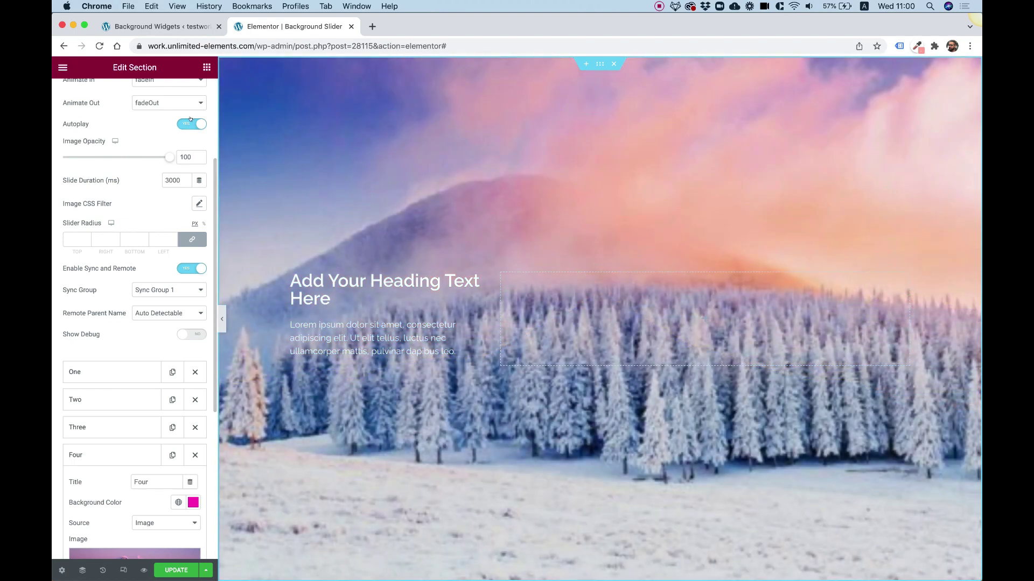
left_click(190, 123)
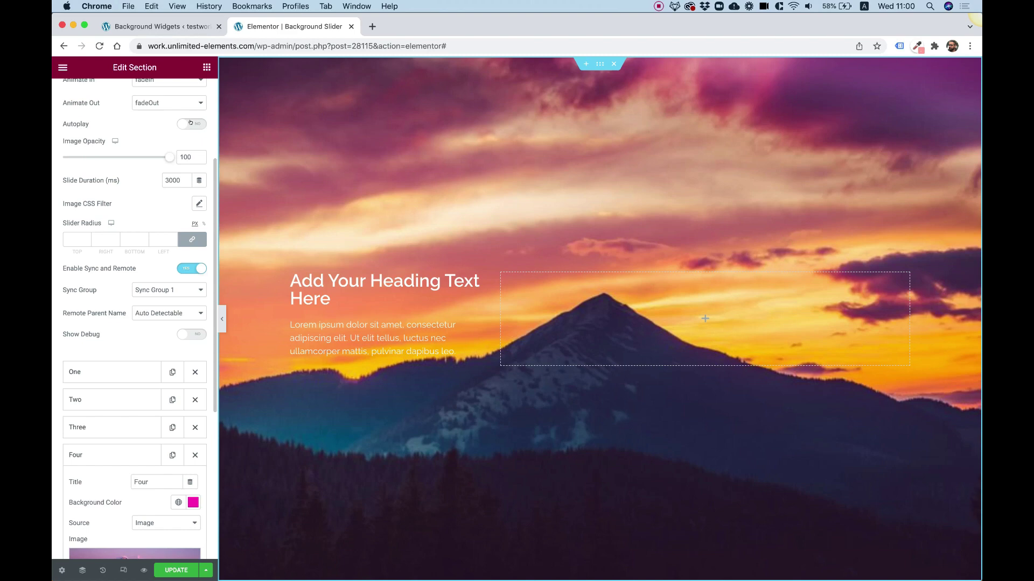
Add a Remote Arrows widget below the paragraph, found by searching 'arr'.
left_click(206, 67)
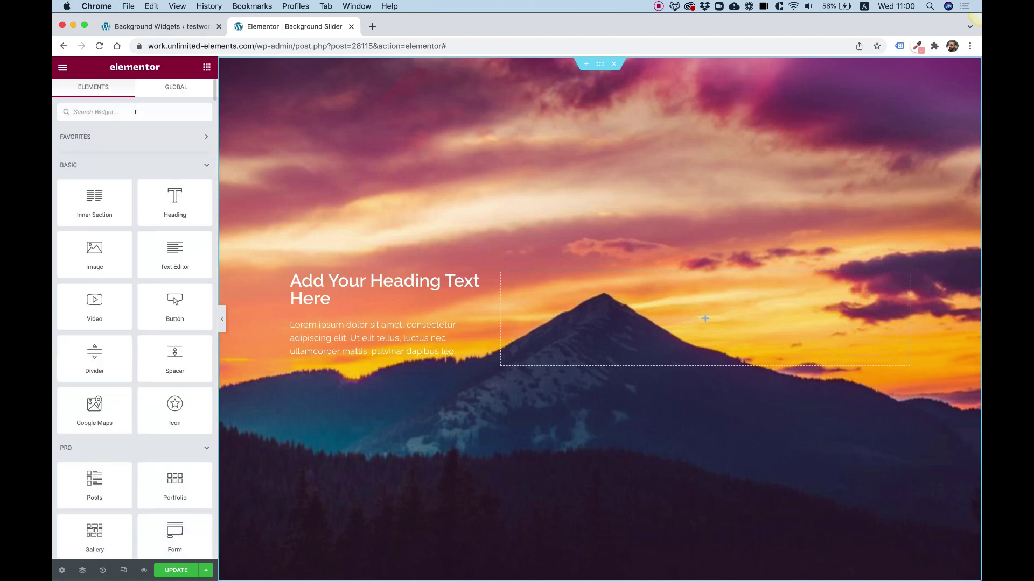
type("arro")
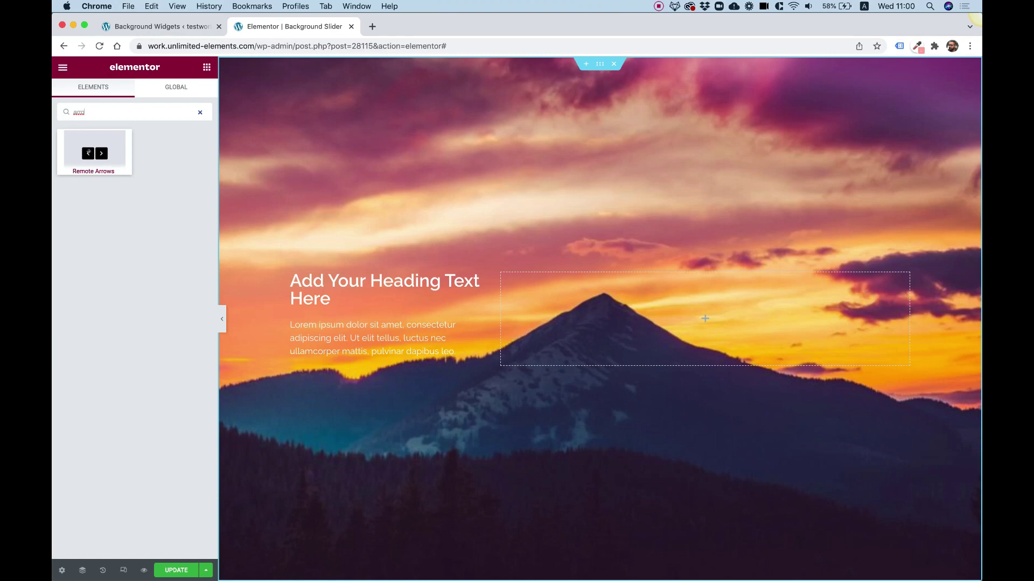
left_click_drag(94, 155, 374, 355)
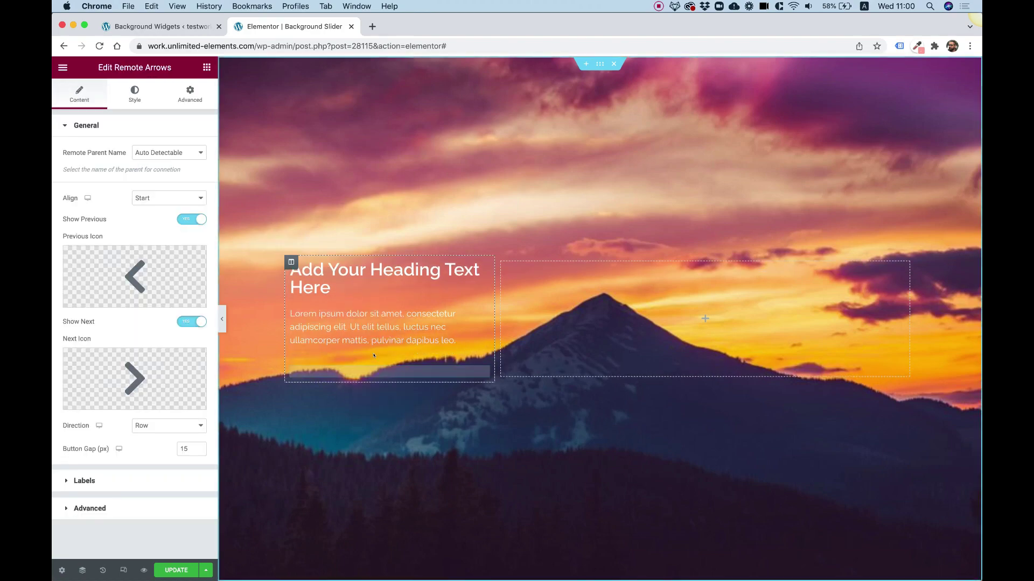
Step the background slider forward four times with the next arrow.
left_click(337, 372)
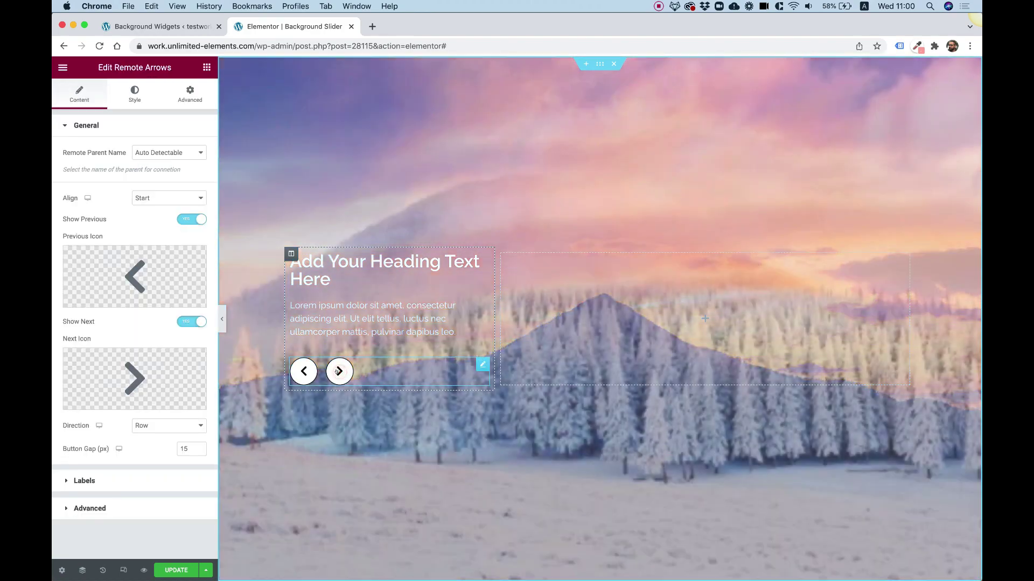
left_click(337, 372)
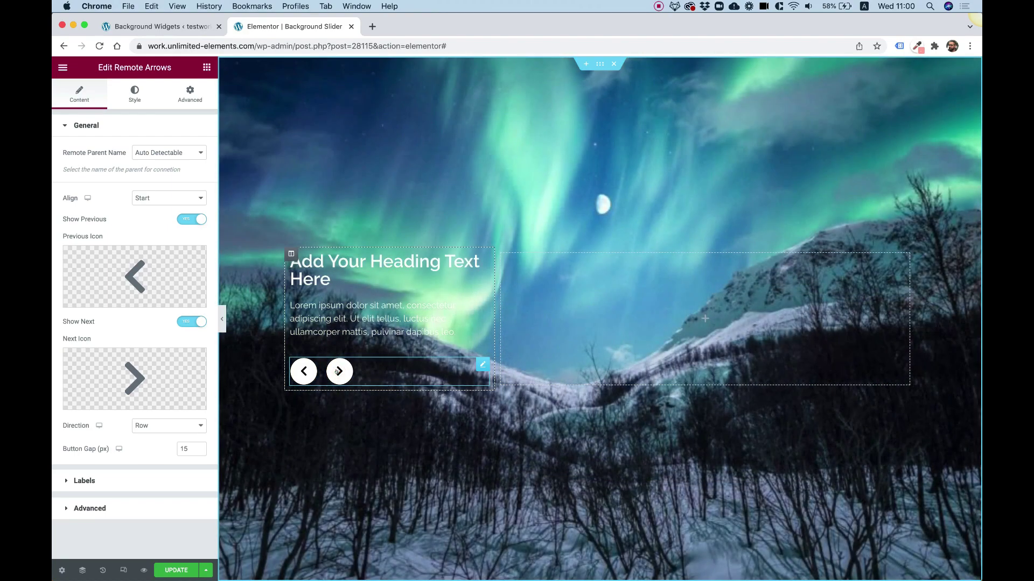
left_click(337, 372)
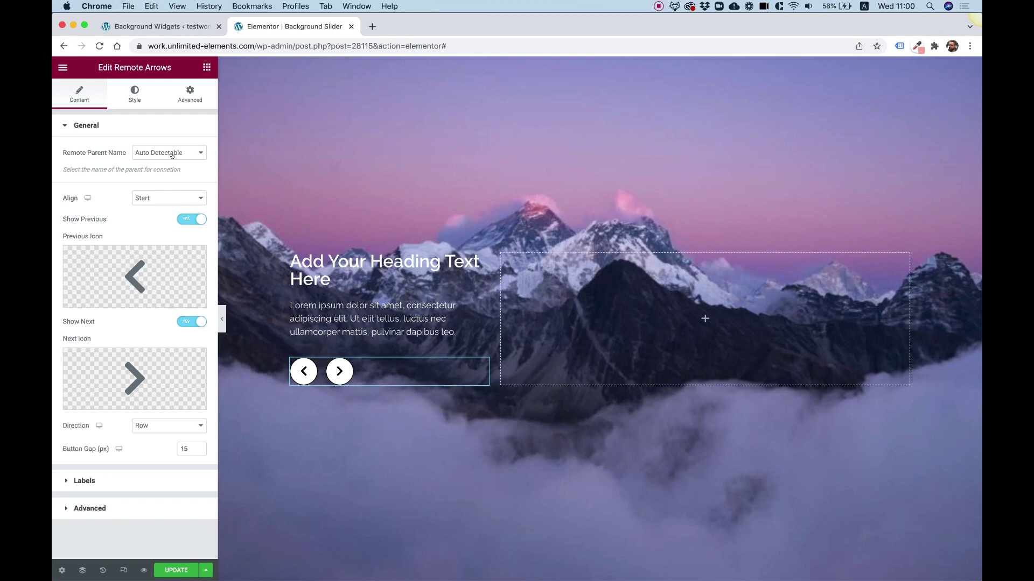
left_click(339, 372)
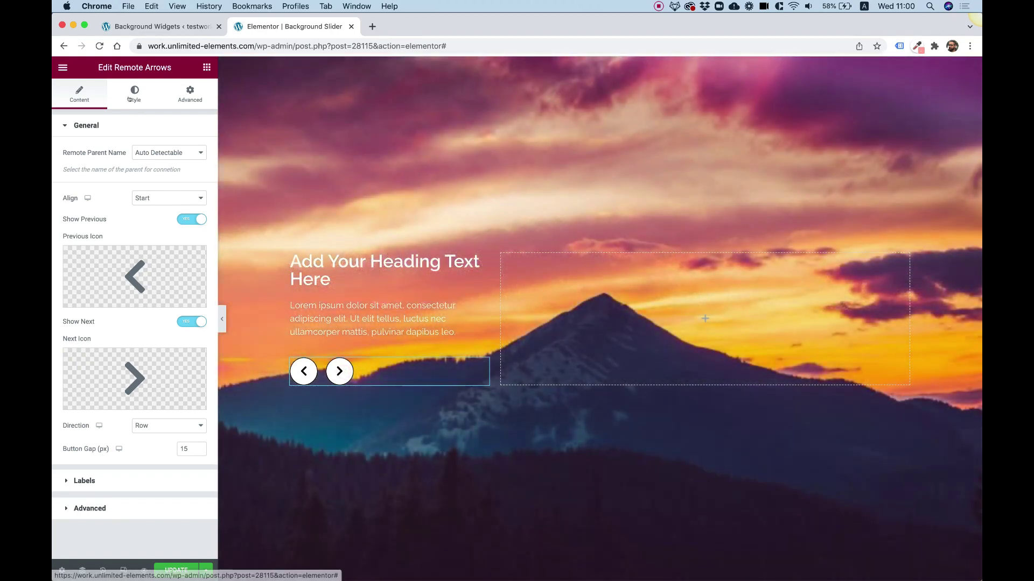
Clear the arrow buttons' background colour and border colour.
left_click(135, 95)
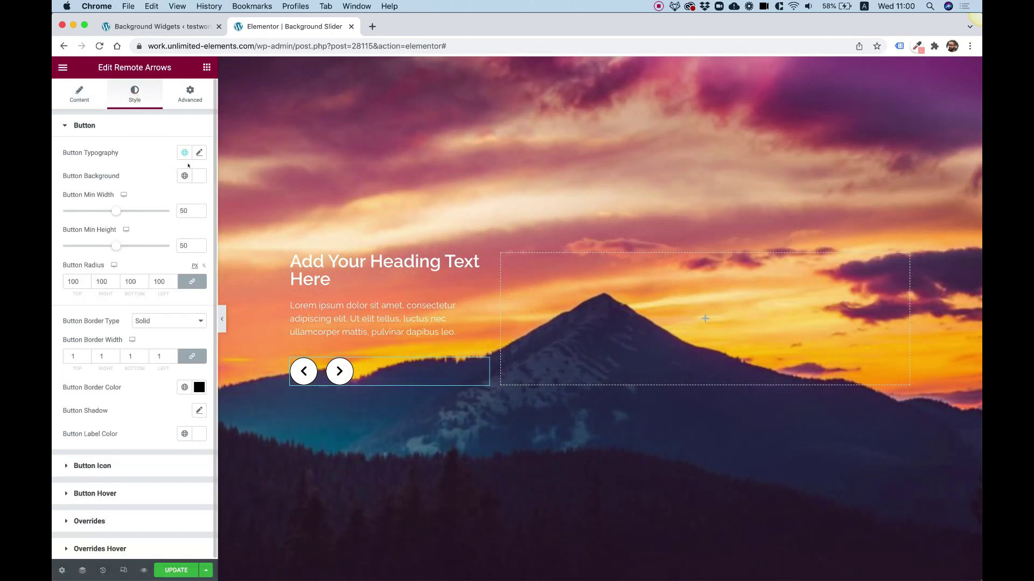
left_click(199, 176)
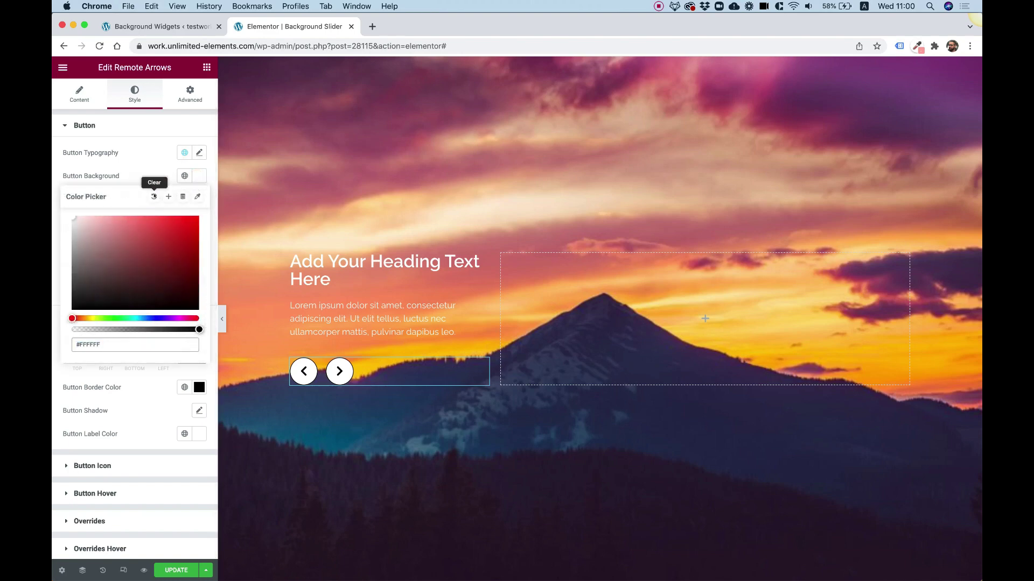
left_click(152, 197)
left_click(189, 377)
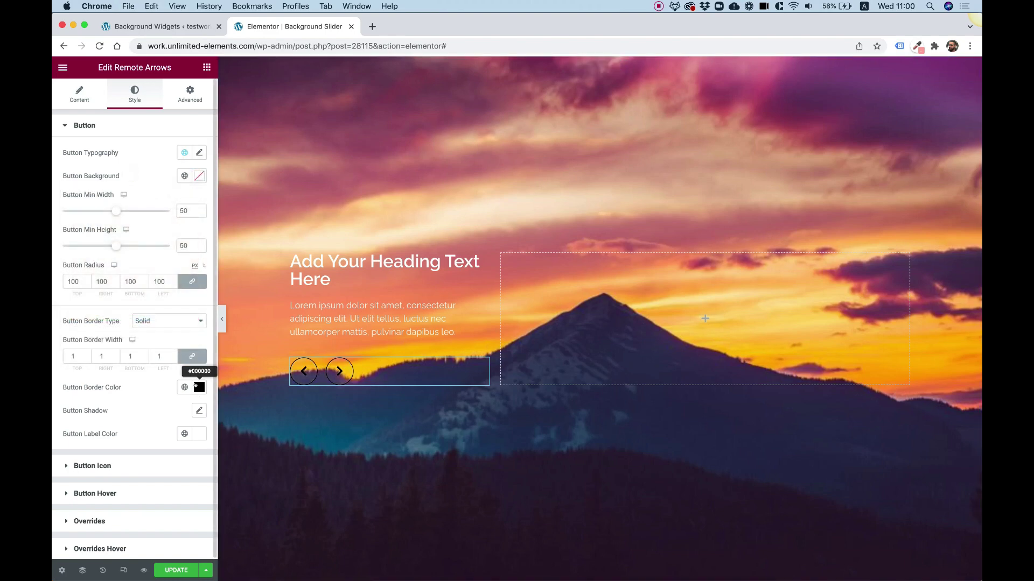
left_click(198, 387)
left_click(154, 408)
left_click(123, 380)
Give the arrow icons a light colour and test the arrows on the slider twice.
left_click(101, 467)
left_click(198, 180)
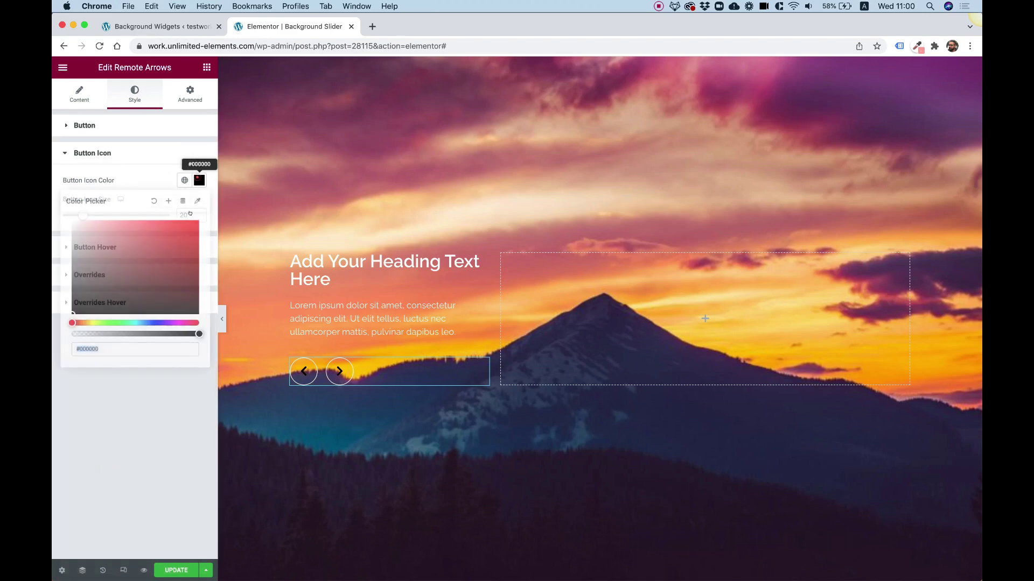
left_click(94, 228)
left_click(89, 153)
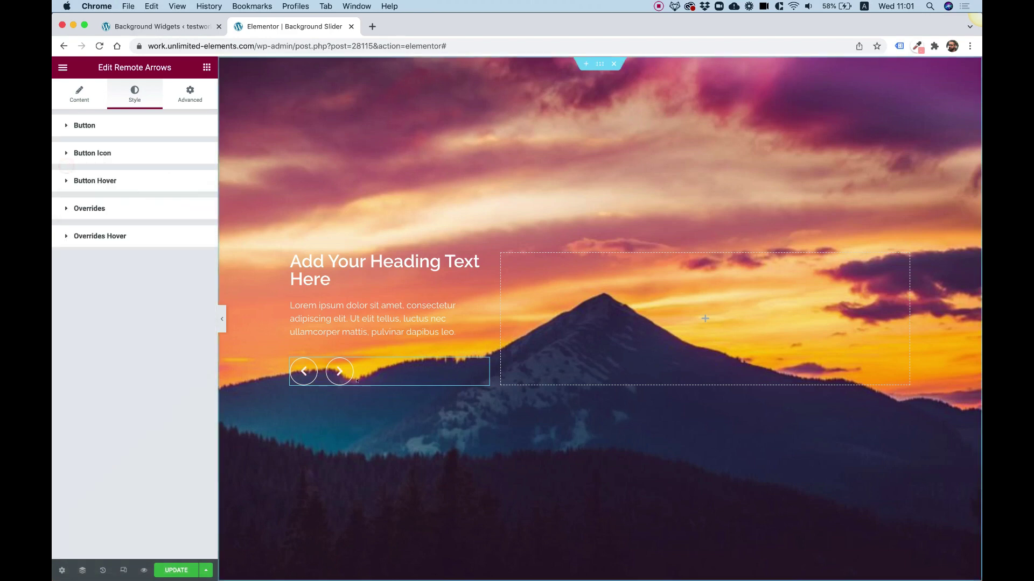
left_click(339, 377)
left_click(339, 376)
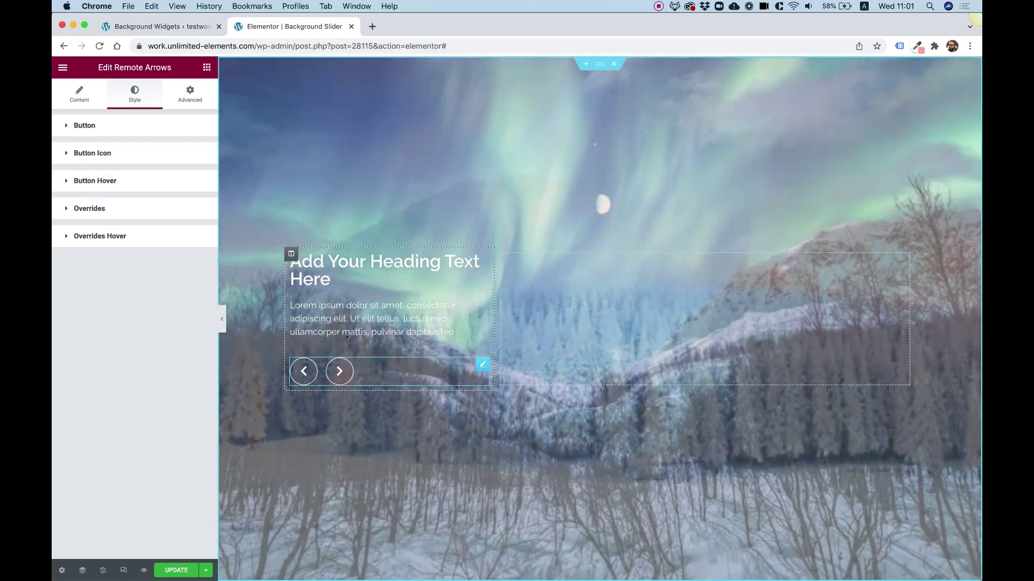
left_click(318, 277)
Replace the heading title with 'Winter Adventures', fixing the extra 'r' typo.
left_click(80, 94)
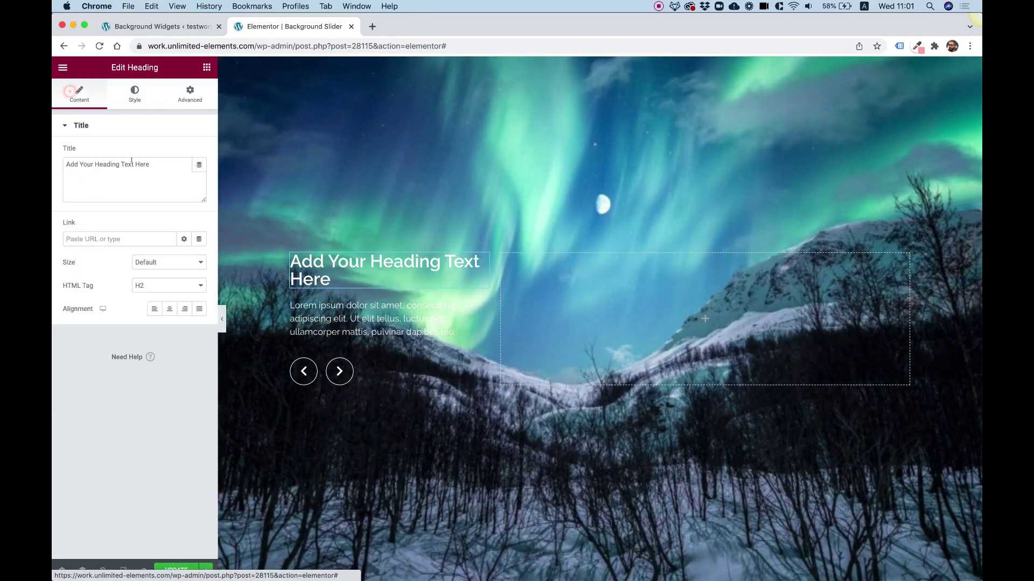
triple_click(132, 163)
type("Win")
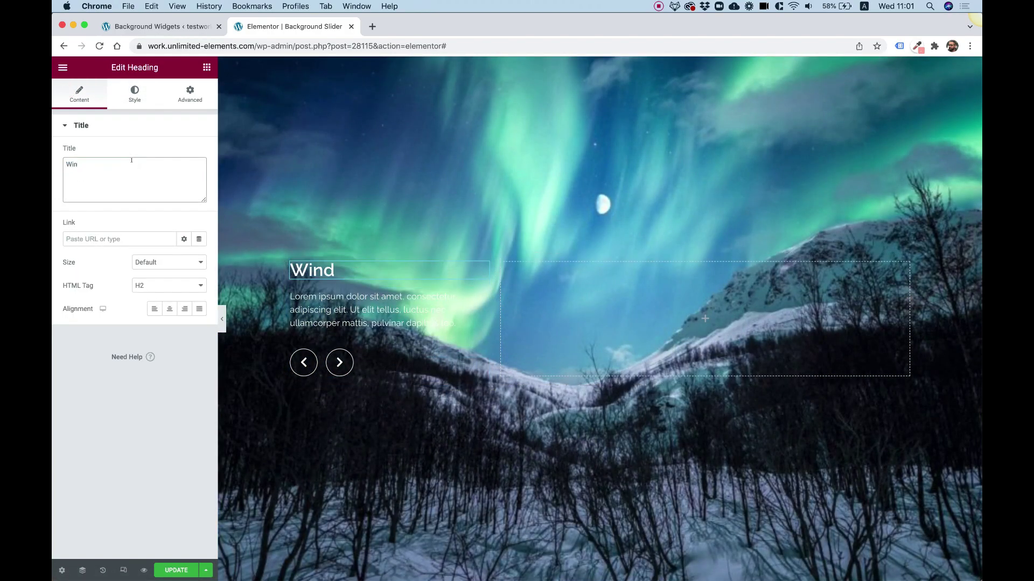
type("ter Adve")
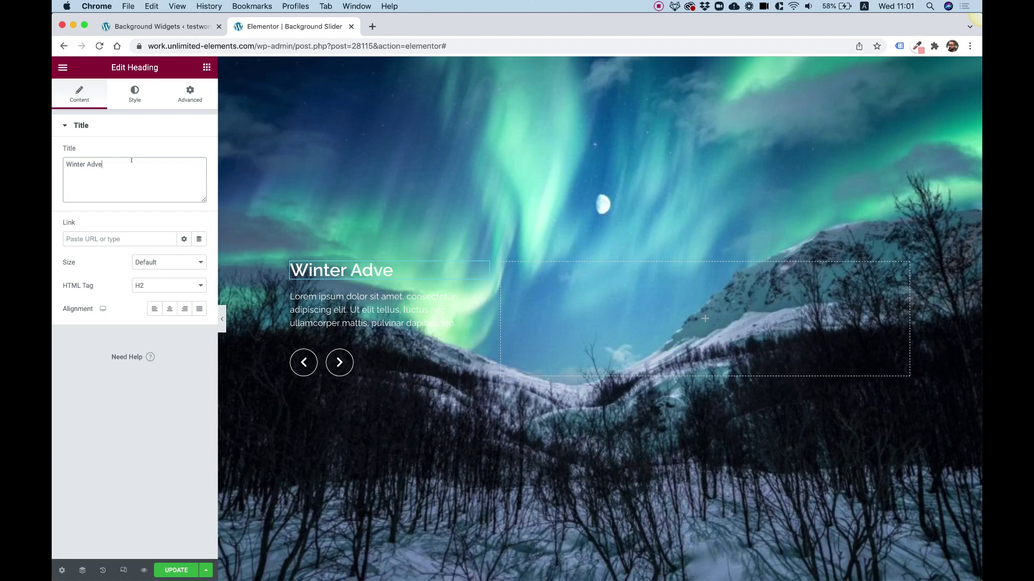
type("nturres")
key("BackSpace")
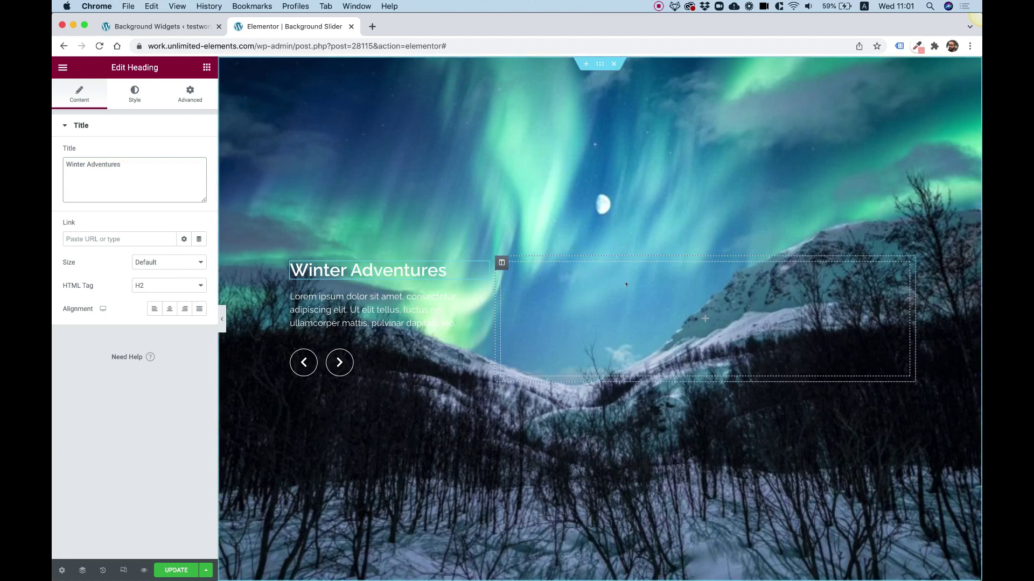
left_click(338, 363)
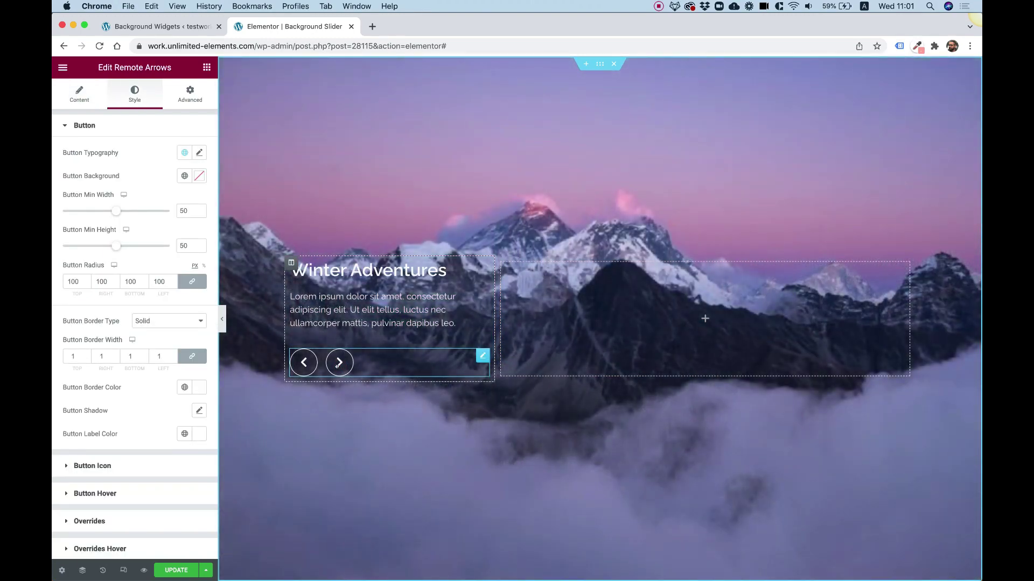
left_click(338, 365)
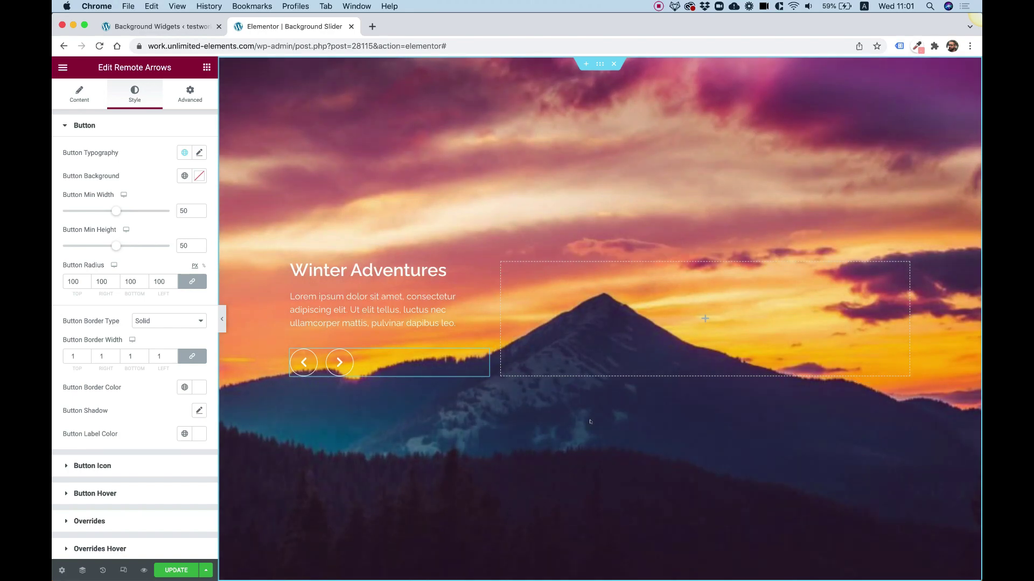
Search for 'card carousel', place a Card Carousel in the right column, and set Autoplay to No.
left_click(207, 67)
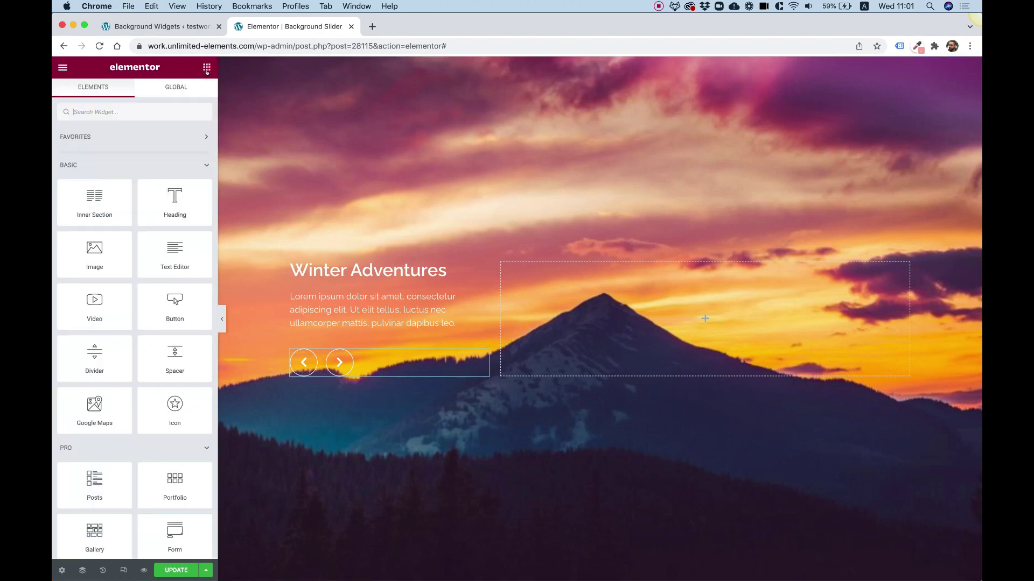
left_click(129, 110)
type("card carousel")
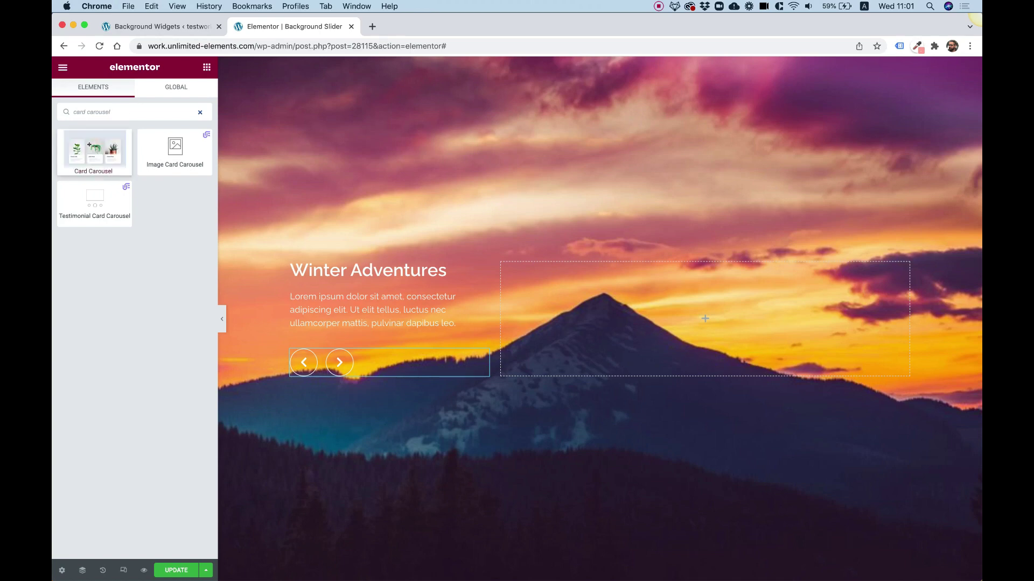
left_click_drag(308, 174, 649, 294)
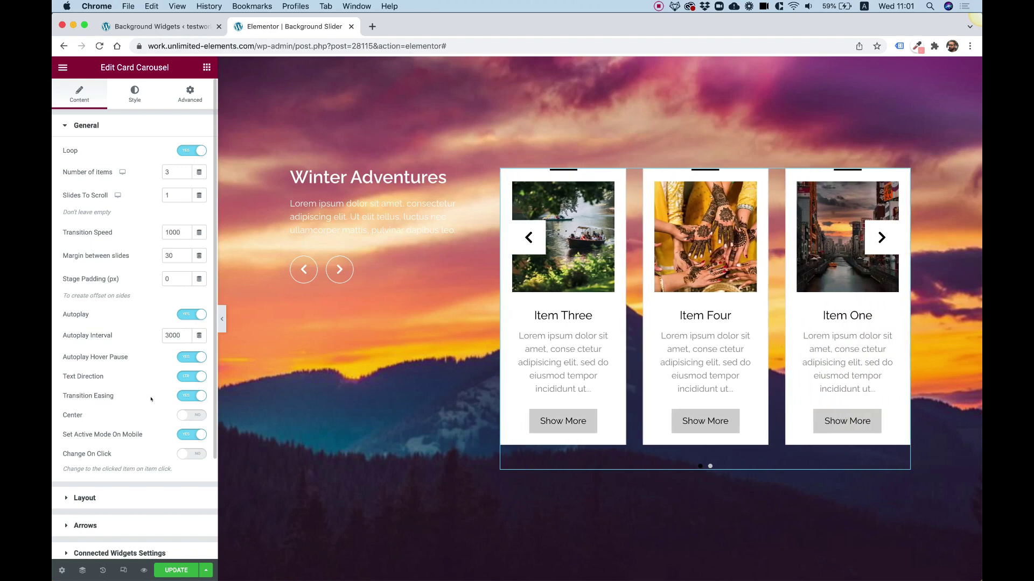
left_click(179, 313)
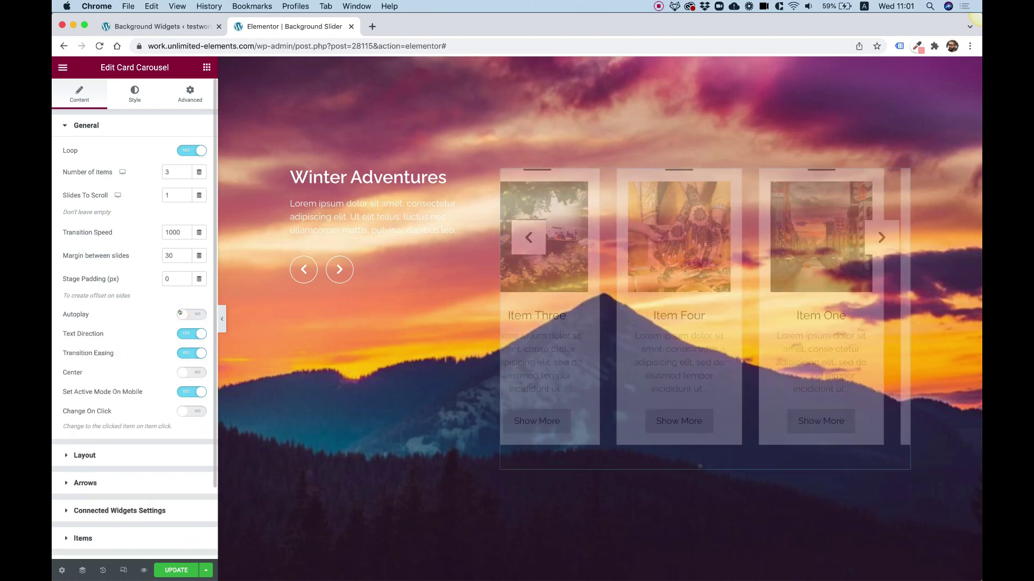
Advance the background slider twice with the remote arrows, then reselect the card carousel.
left_click(330, 268)
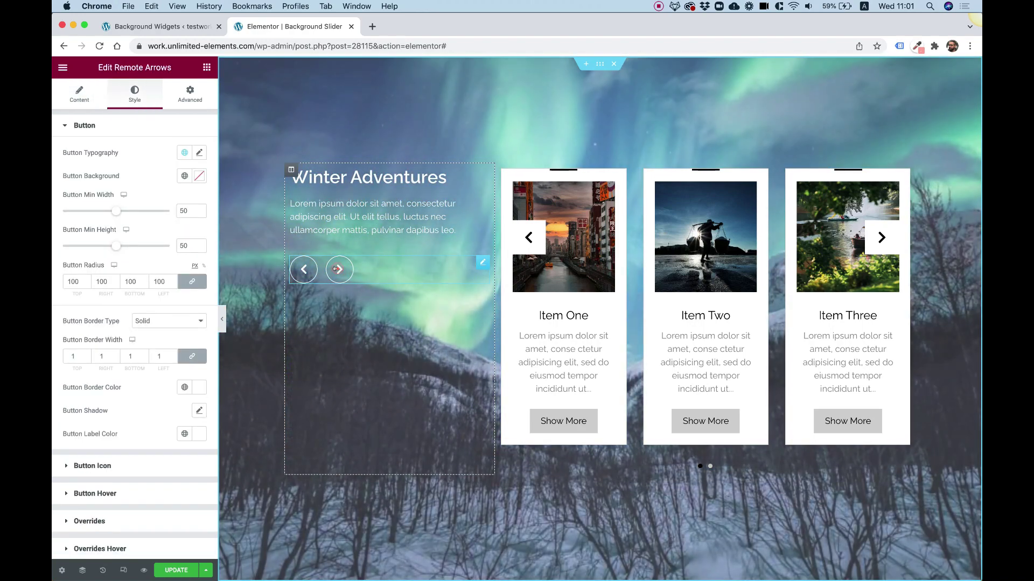
left_click(337, 269)
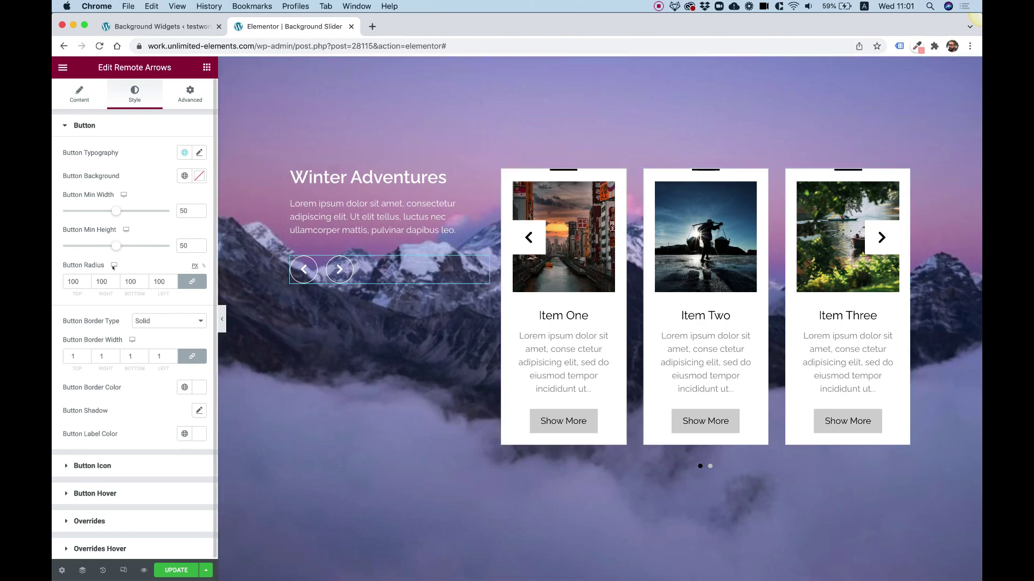
left_click(79, 94)
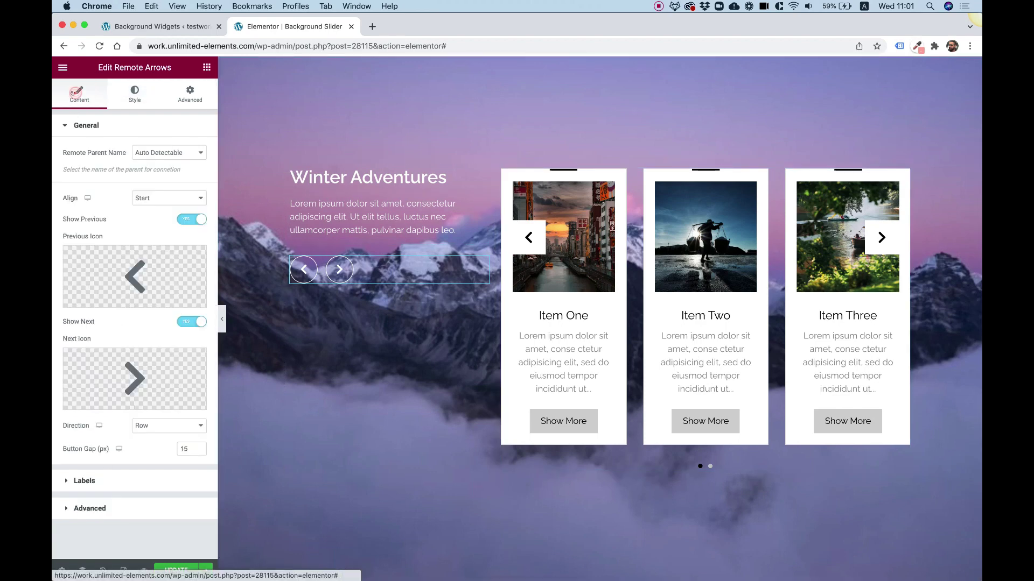
left_click(609, 276)
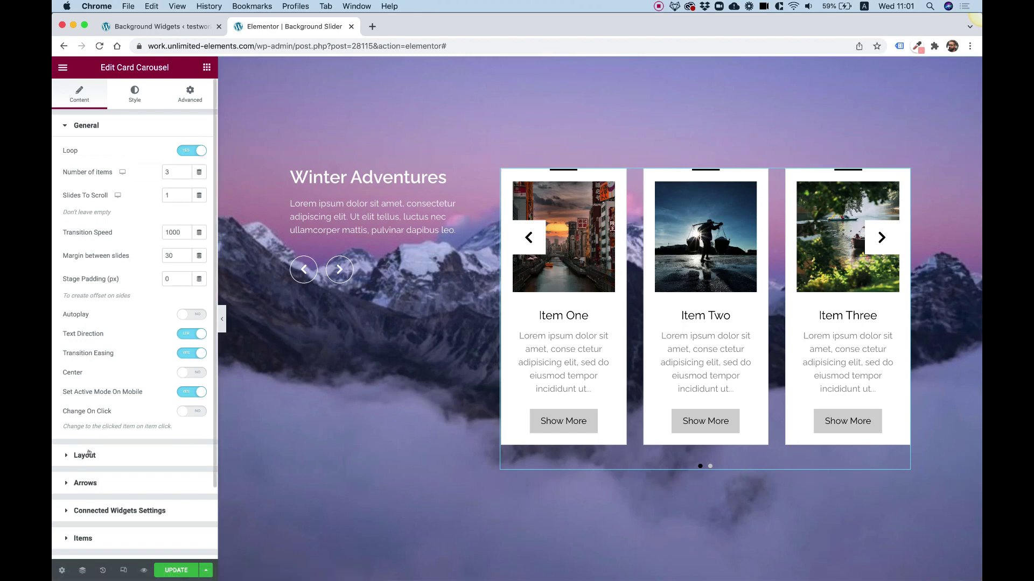
In Layout, switch off Show Arrows, Show Bullets, Show Button, Show Top Decoration and Show Text.
left_click(88, 454)
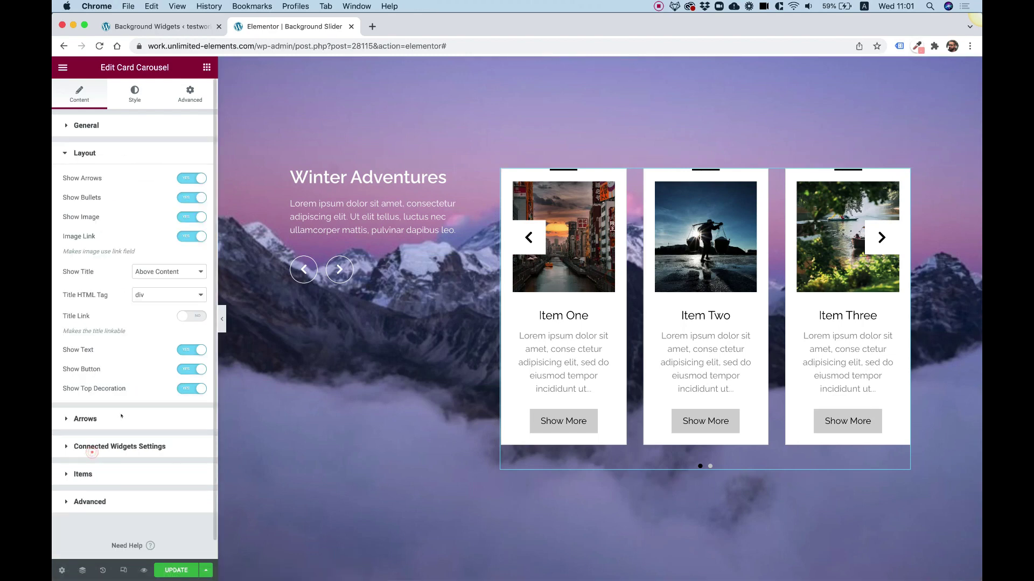
left_click(192, 179)
left_click(192, 196)
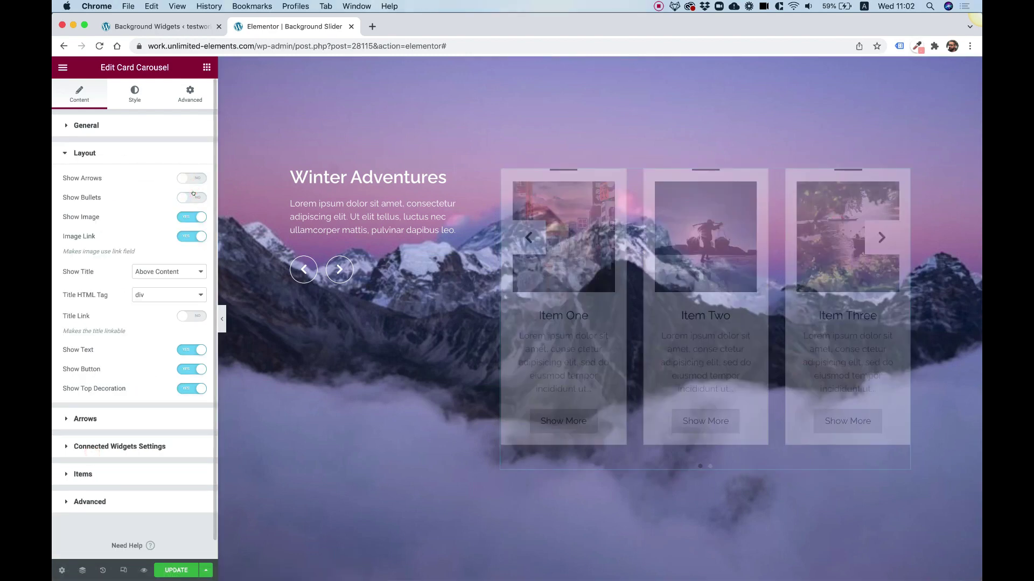
left_click(192, 370)
left_click(190, 388)
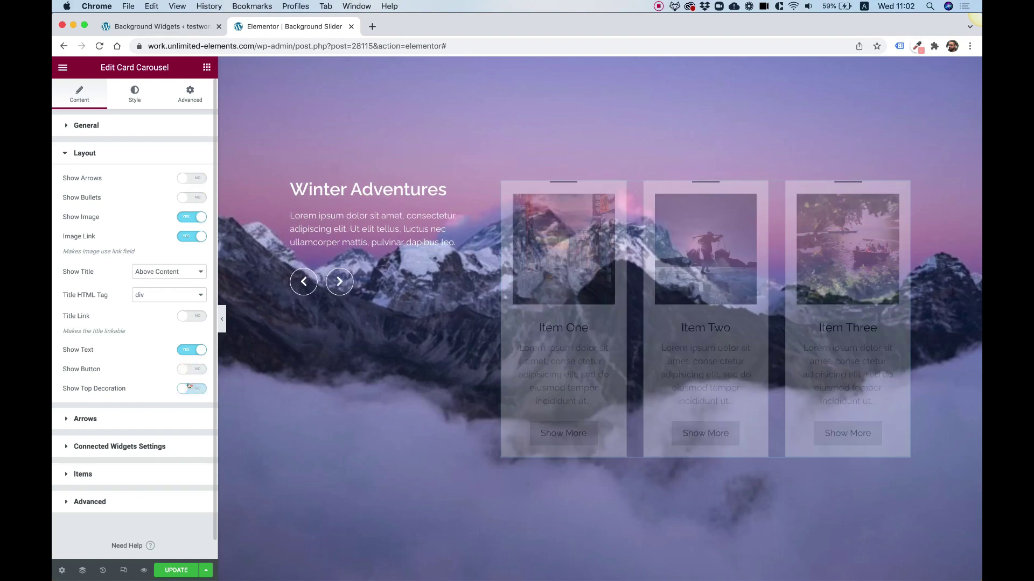
left_click(191, 350)
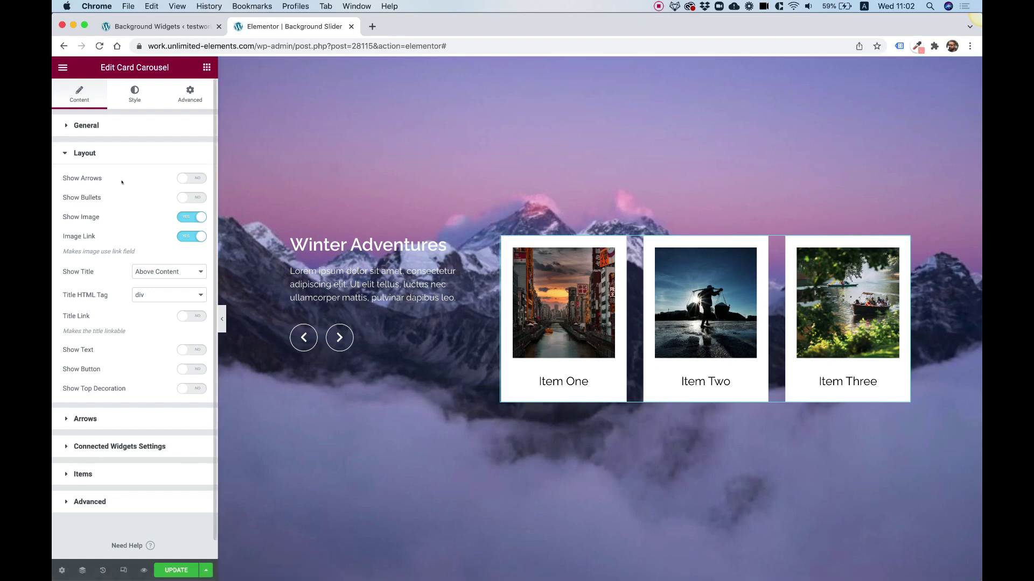
Give the cards a 20 corner radius, image height 300 and image padding 0.
left_click(132, 92)
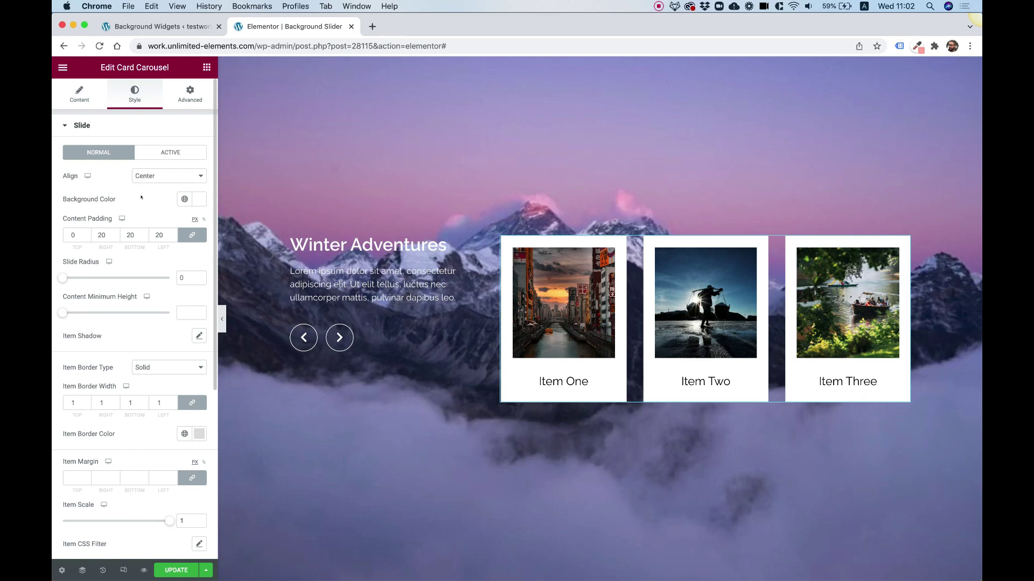
left_click(180, 278)
type("20")
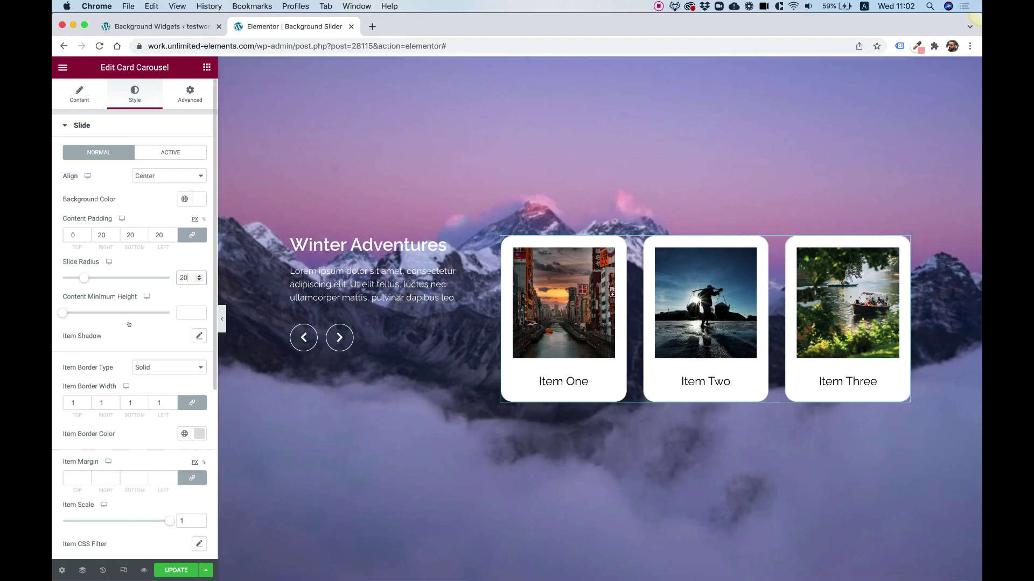
scroll(130, 268, "down", 5)
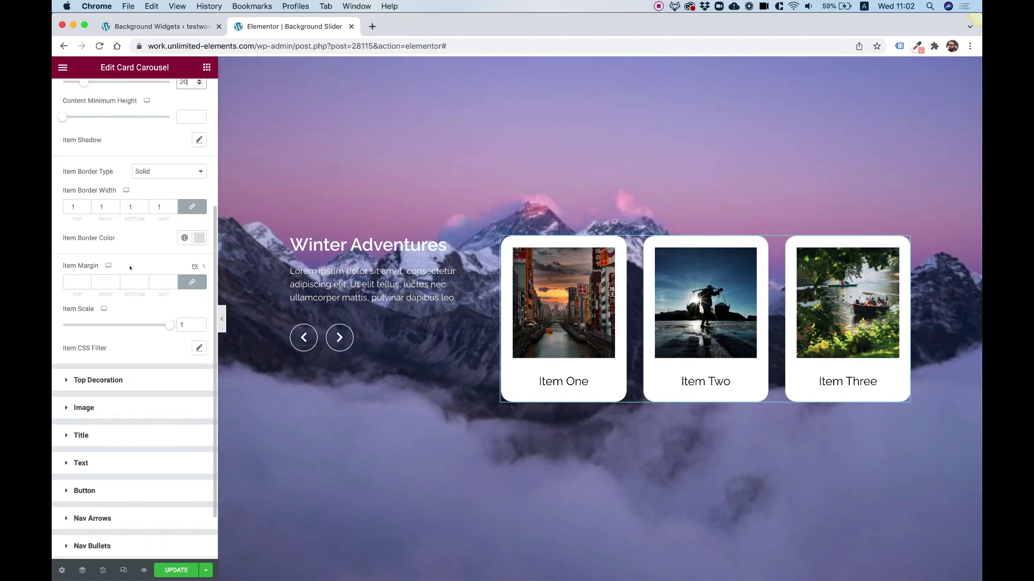
left_click(94, 409)
left_click(178, 255)
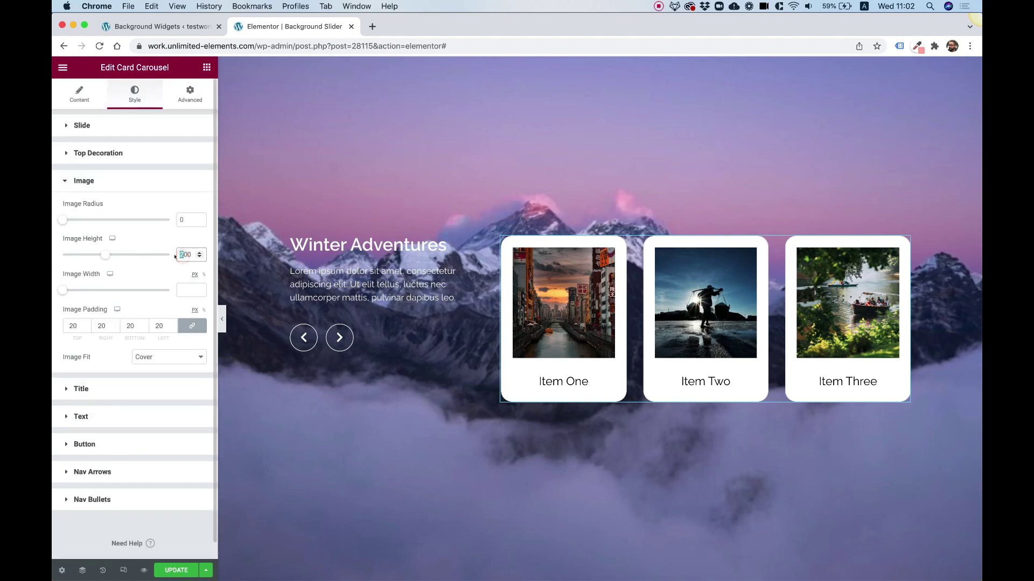
type("4")
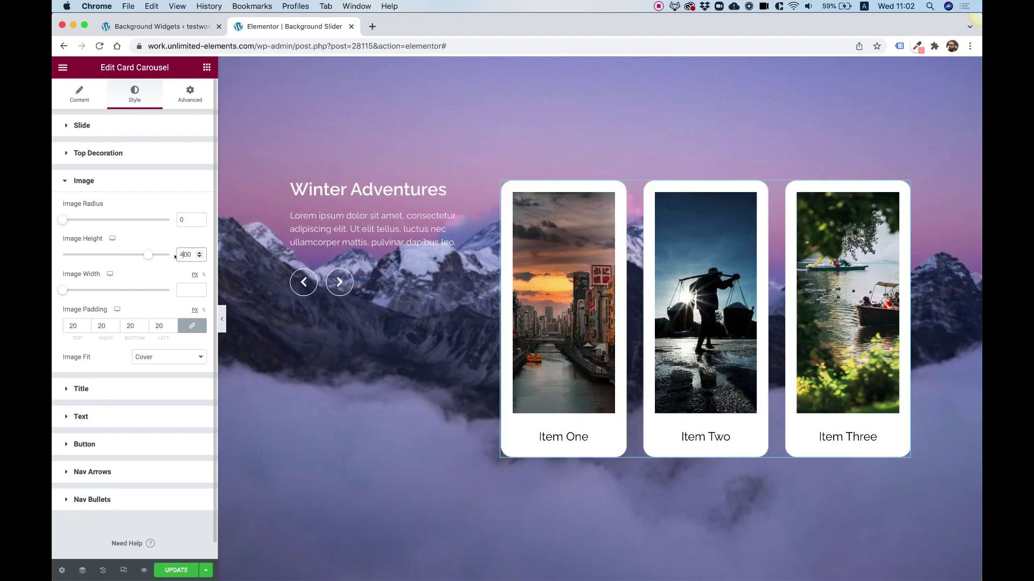
key("BackSpace")
type("3")
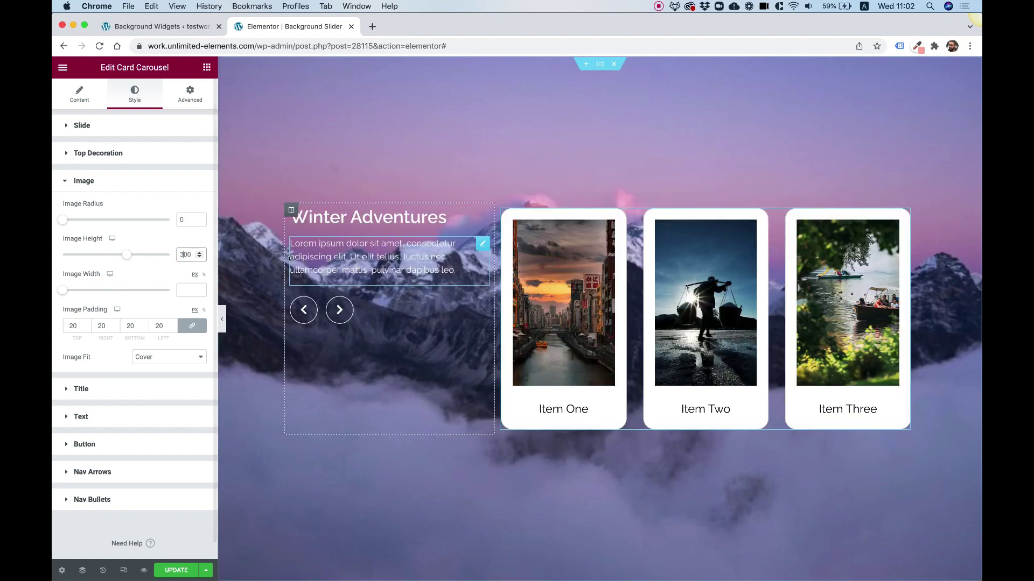
double_click(72, 326)
type("0")
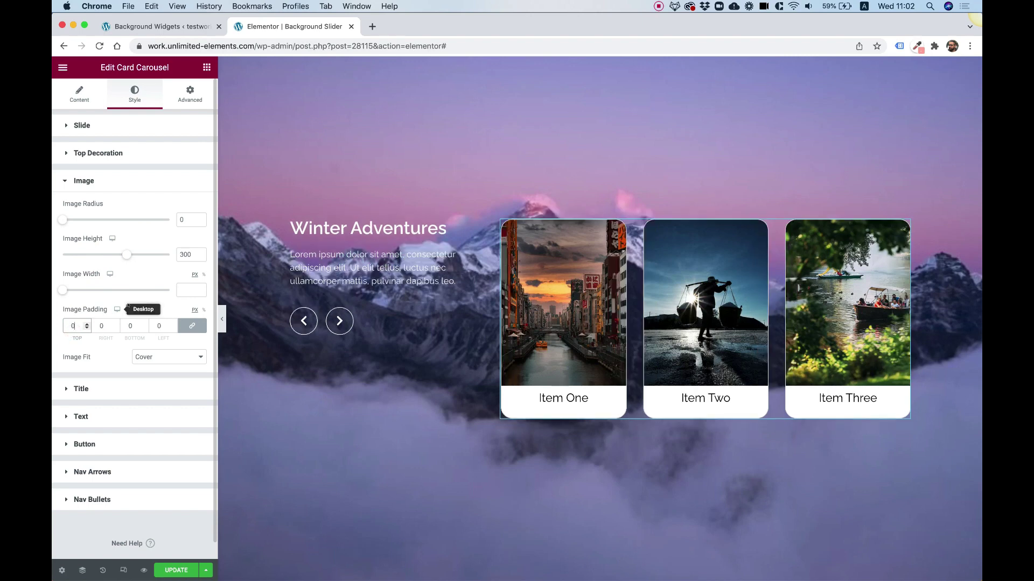
Set the card border type to None and shrink inactive cards to 0.85 scale.
left_click(94, 123)
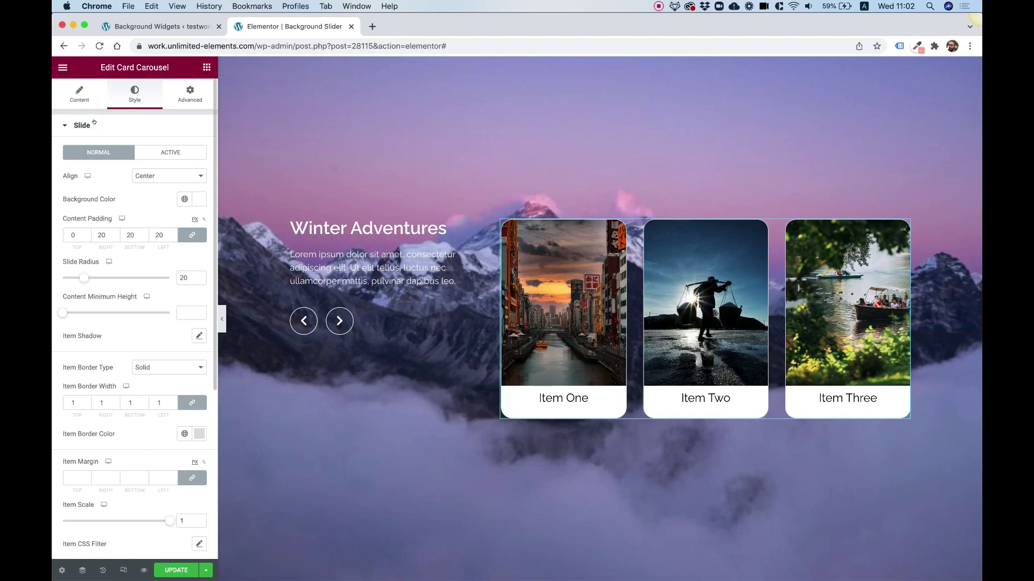
left_click(148, 372)
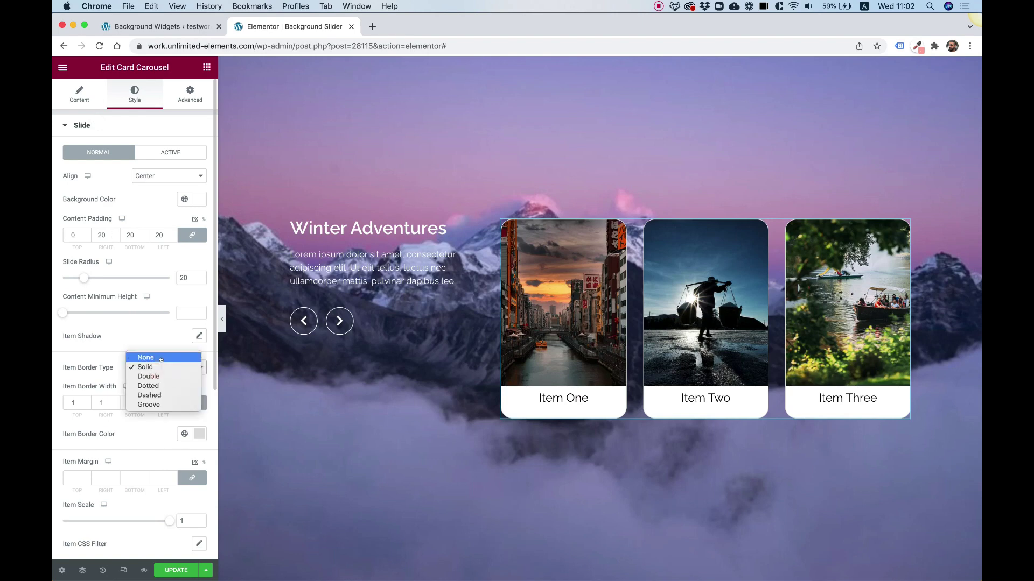
left_click(161, 360)
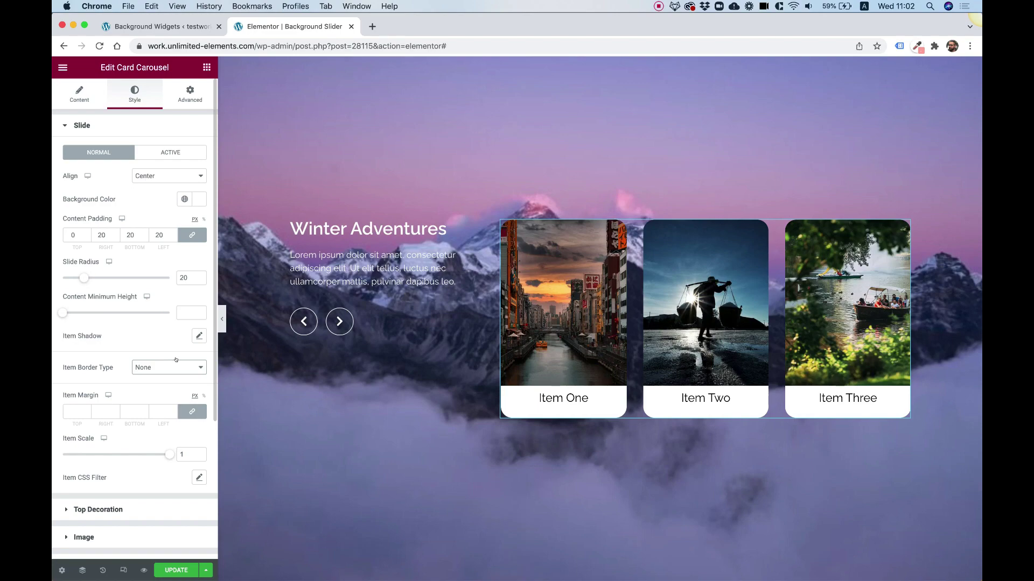
left_click(339, 322)
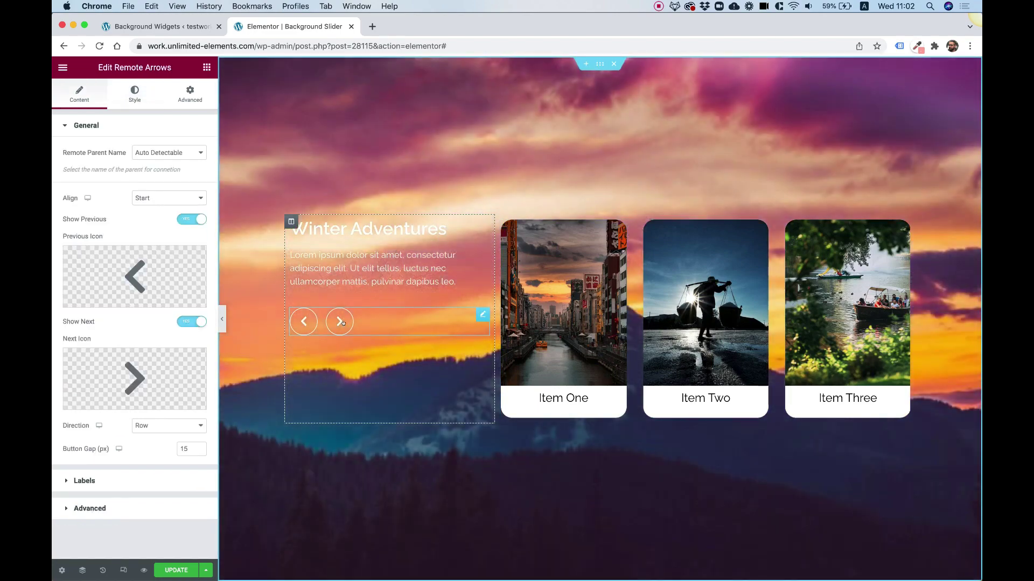
left_click(342, 322)
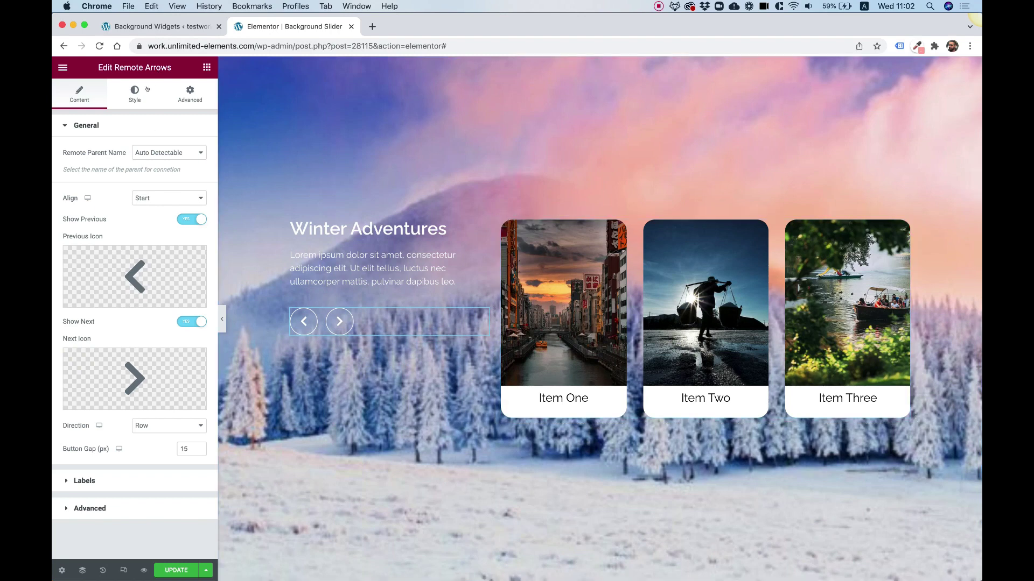
left_click(564, 323)
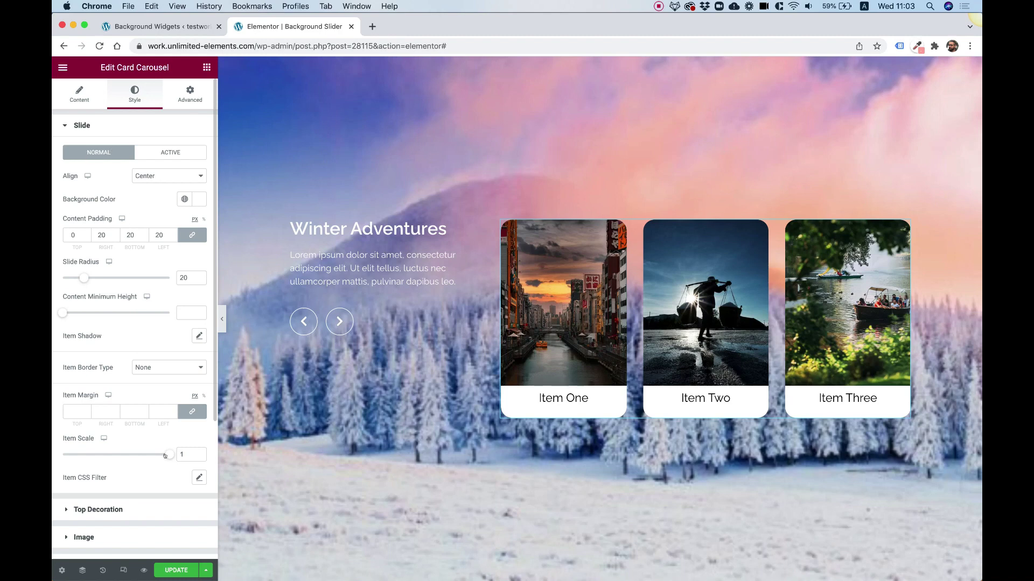
left_click_drag(164, 456, 149, 456)
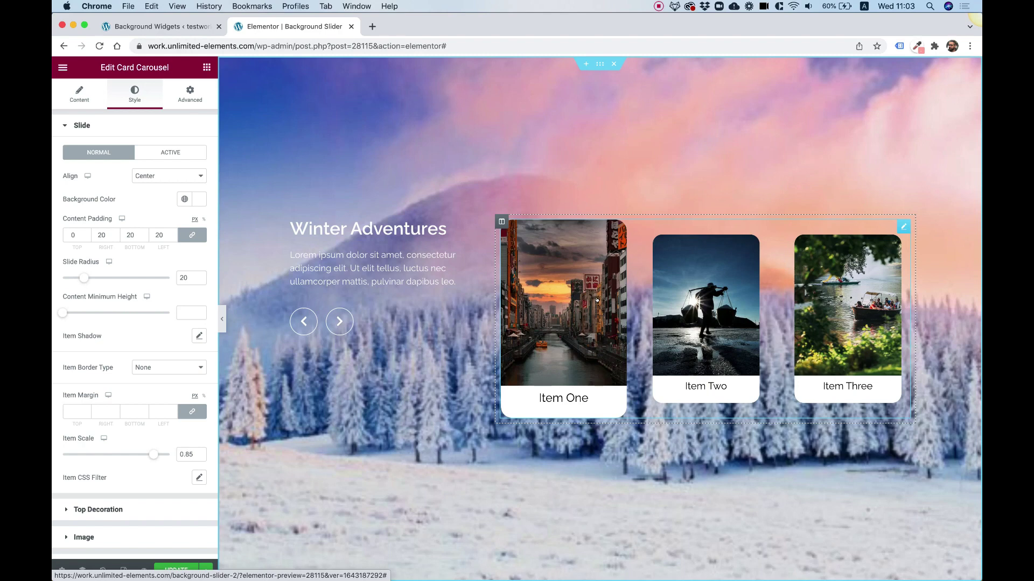
Leave Center off, enable Change On Click, and test by clicking cards until Item Three is active.
left_click(77, 90)
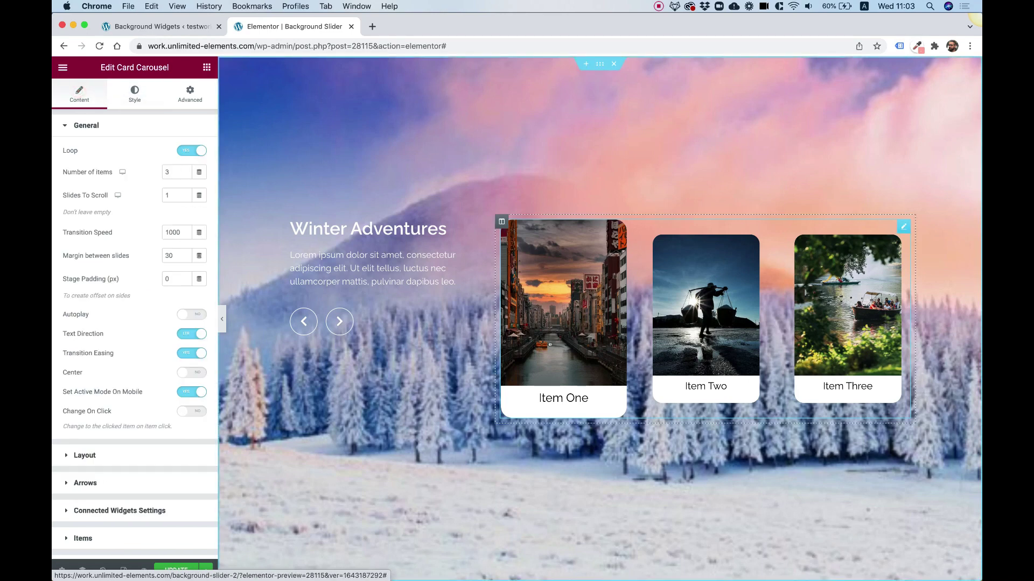
left_click(182, 371)
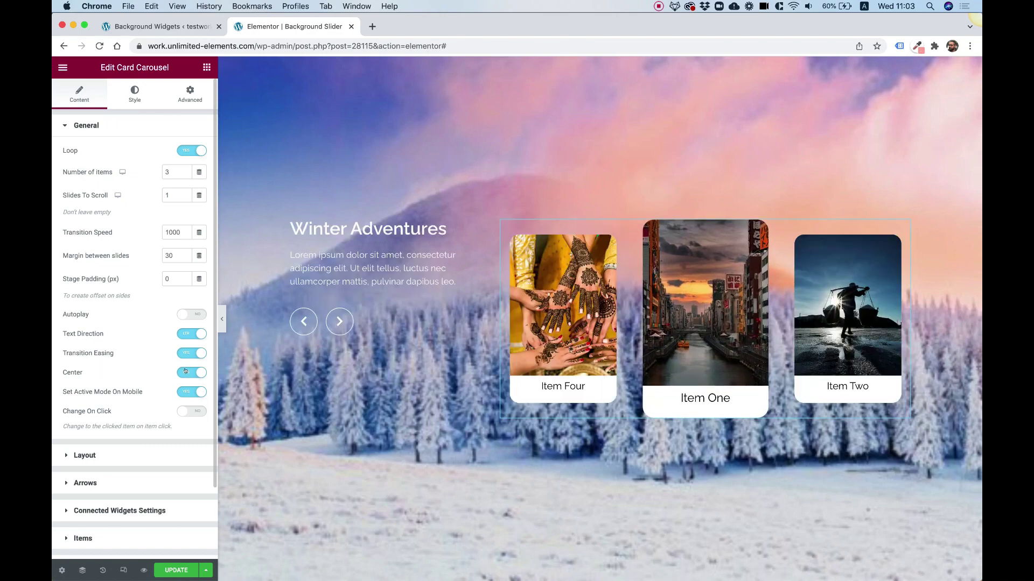
left_click(185, 371)
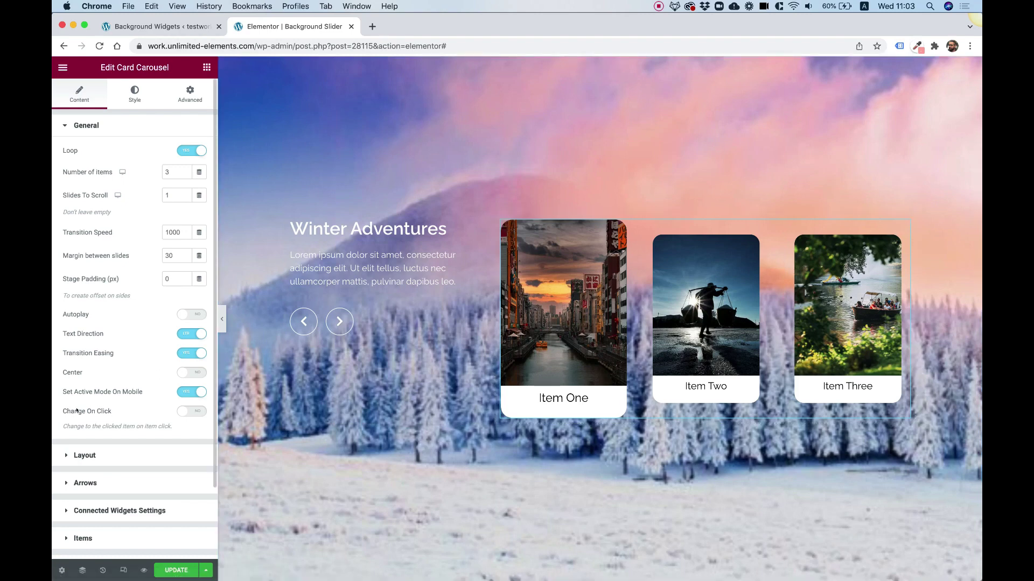
left_click(188, 411)
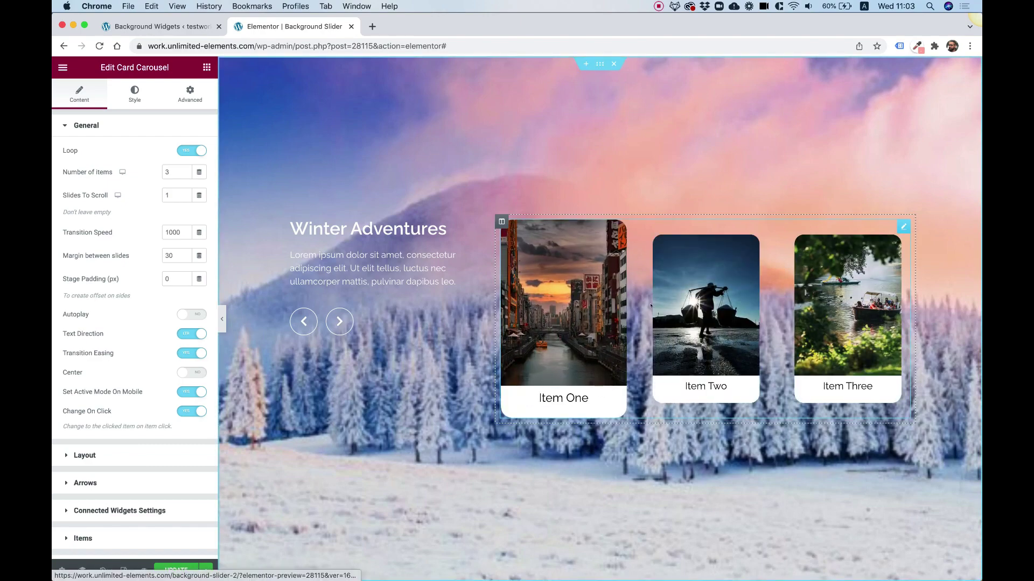
left_click(683, 303)
left_click(682, 303)
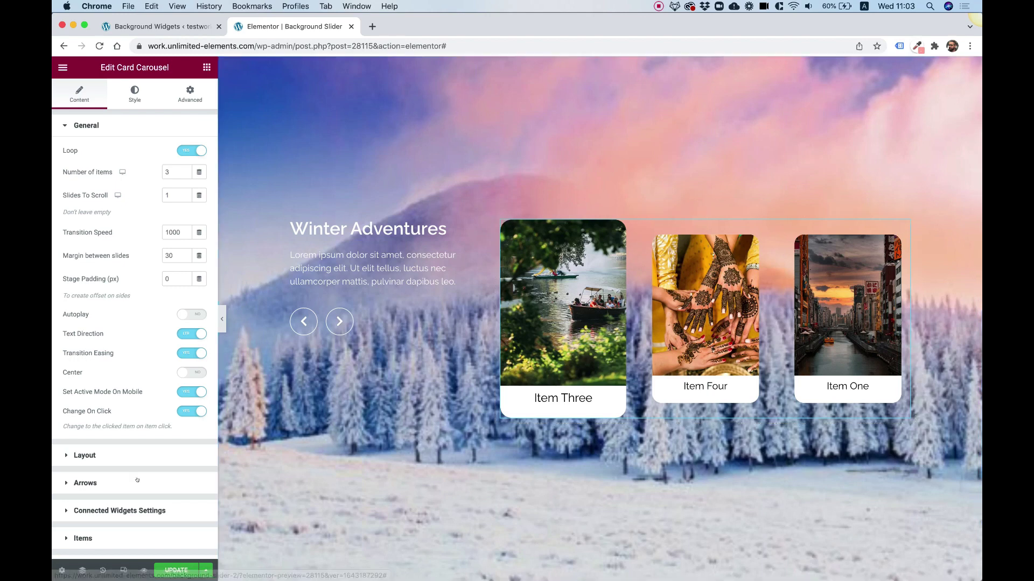
Enable the carousel's remote connection and sync it with the slider, then test the next arrow.
left_click(83, 538)
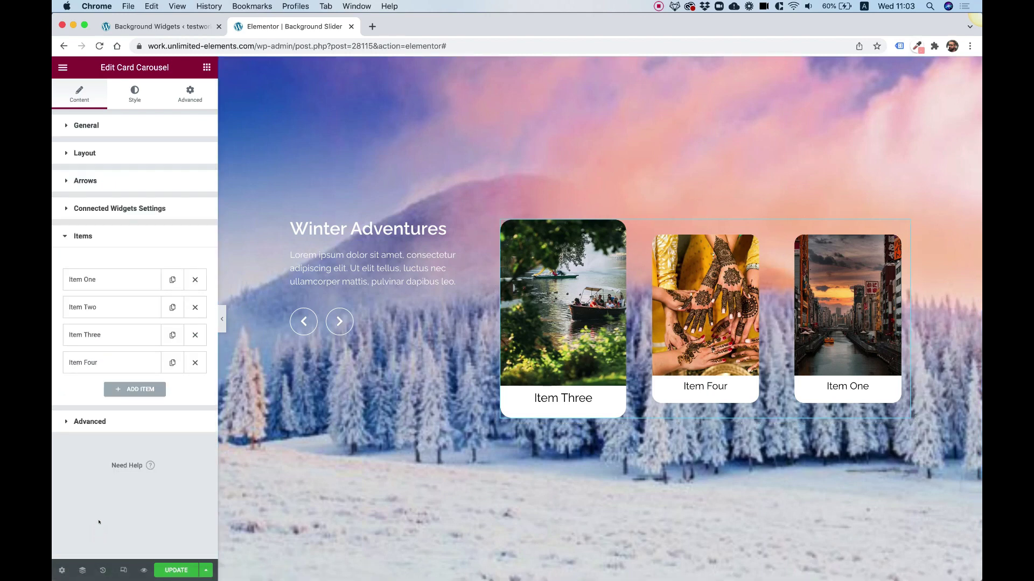
left_click(102, 203)
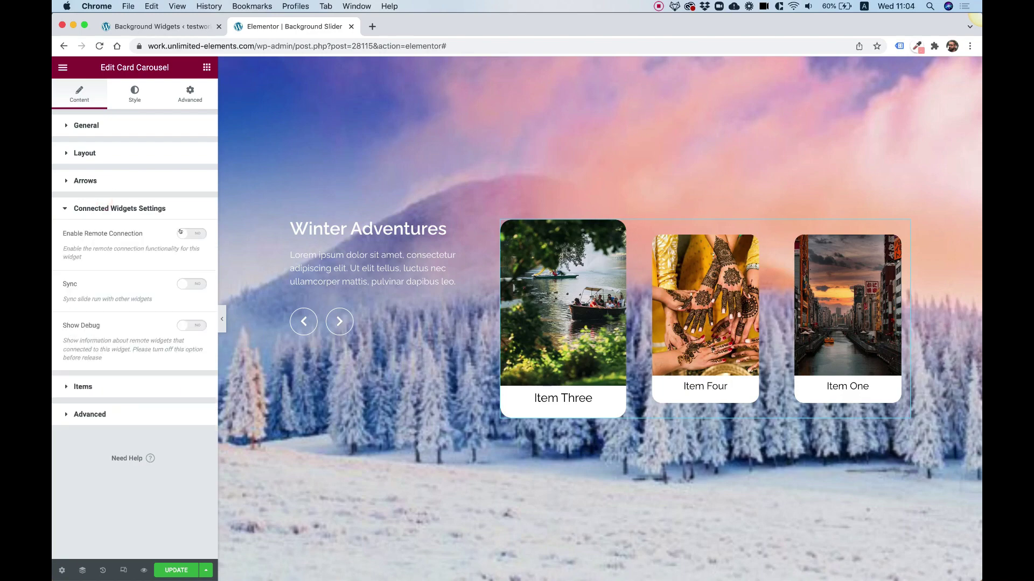
left_click(188, 233)
left_click(184, 330)
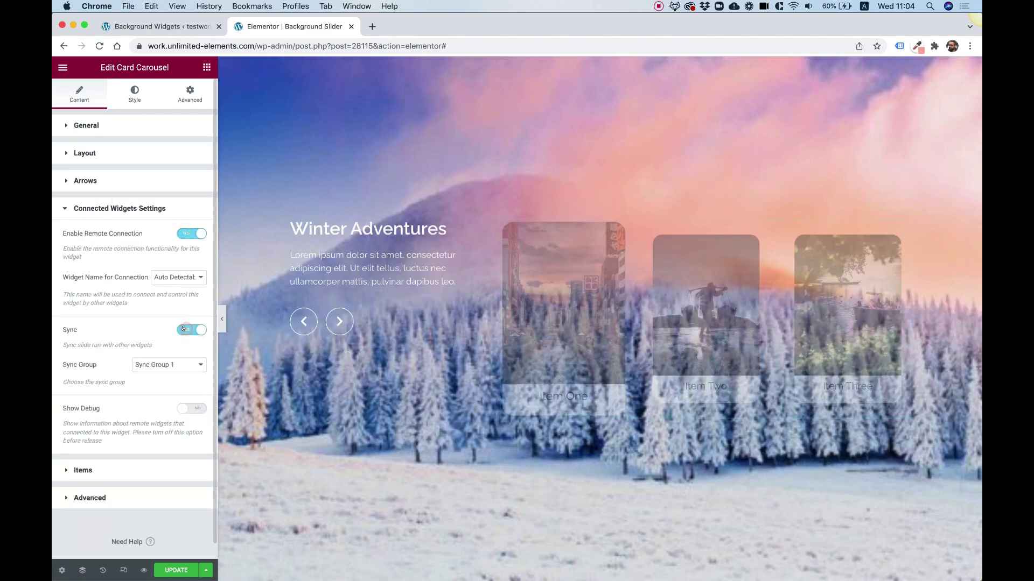
left_click(340, 321)
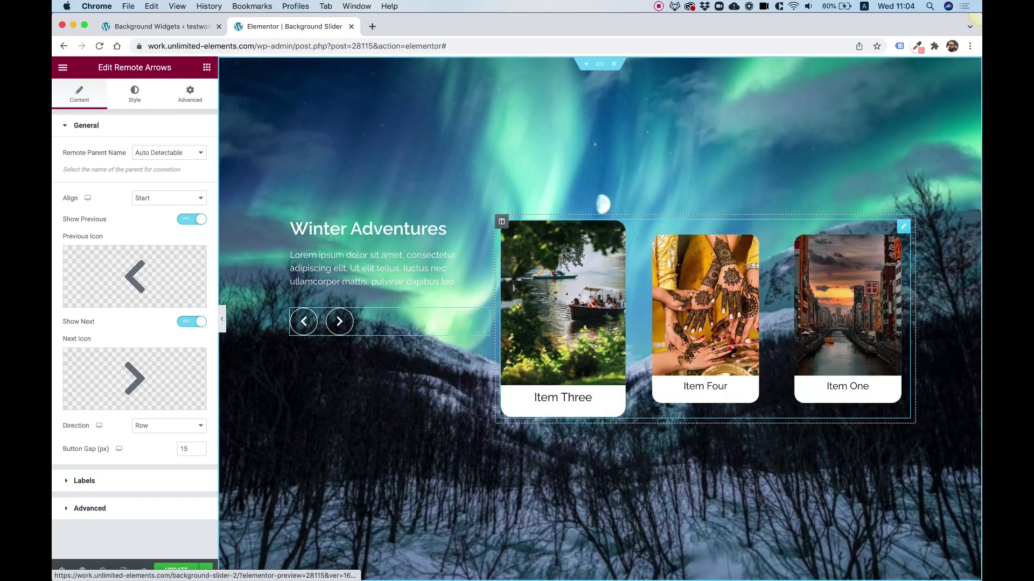
Give Item One the sunset image and check the card sync with the arrows.
left_click(595, 345)
left_click(83, 538)
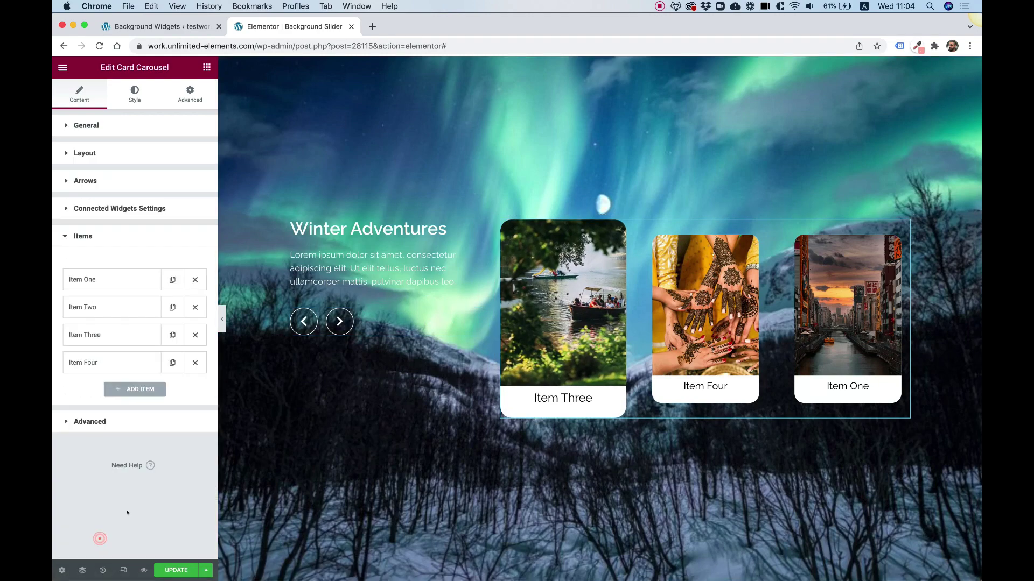
left_click(109, 281)
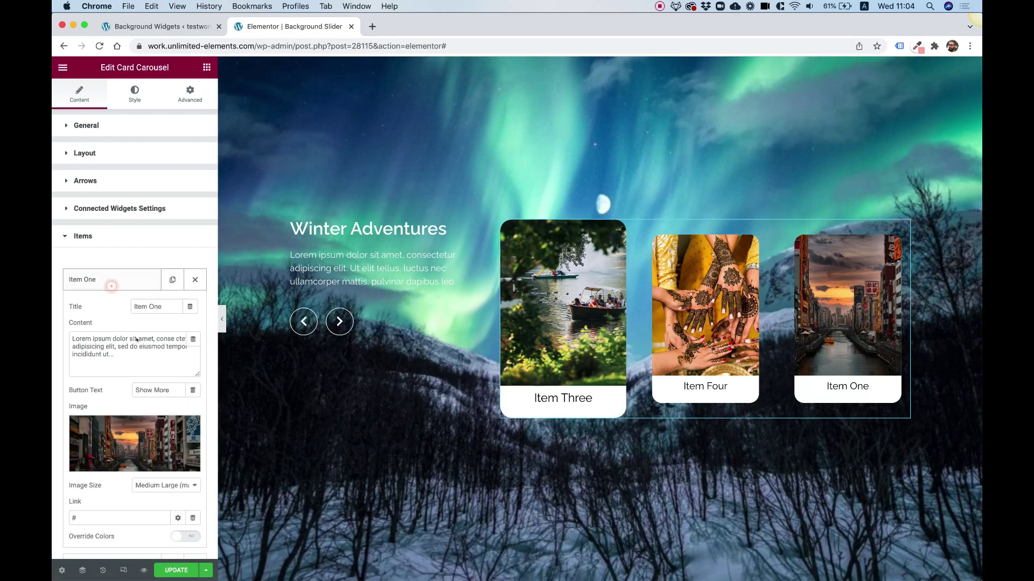
left_click(139, 450)
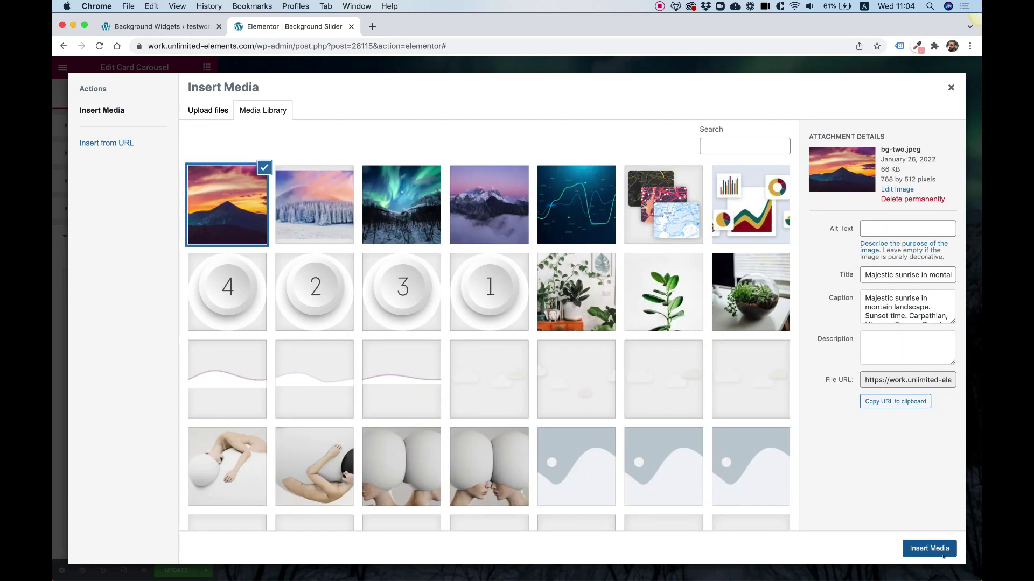
left_click(942, 555)
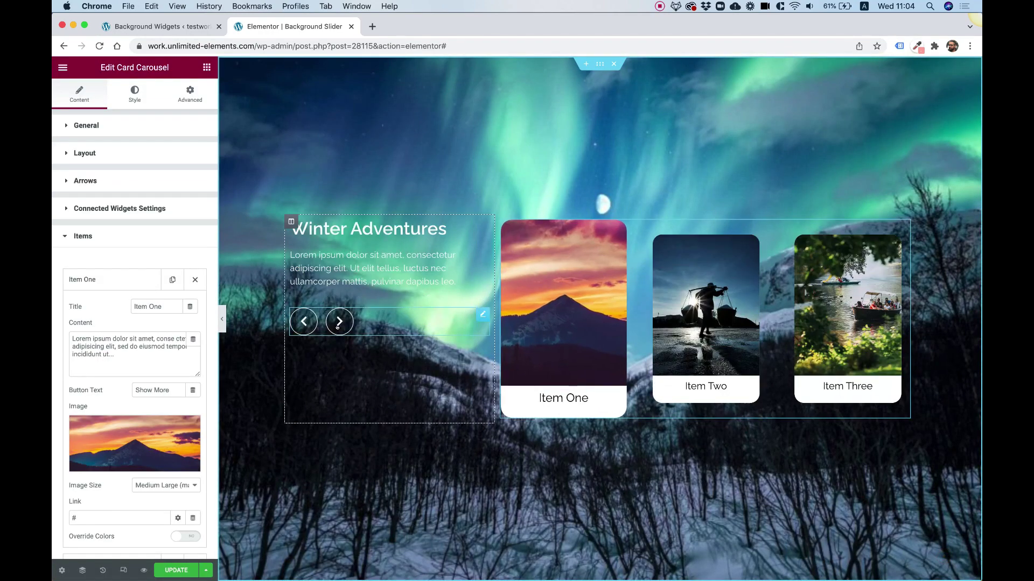
left_click(337, 325)
left_click(304, 322)
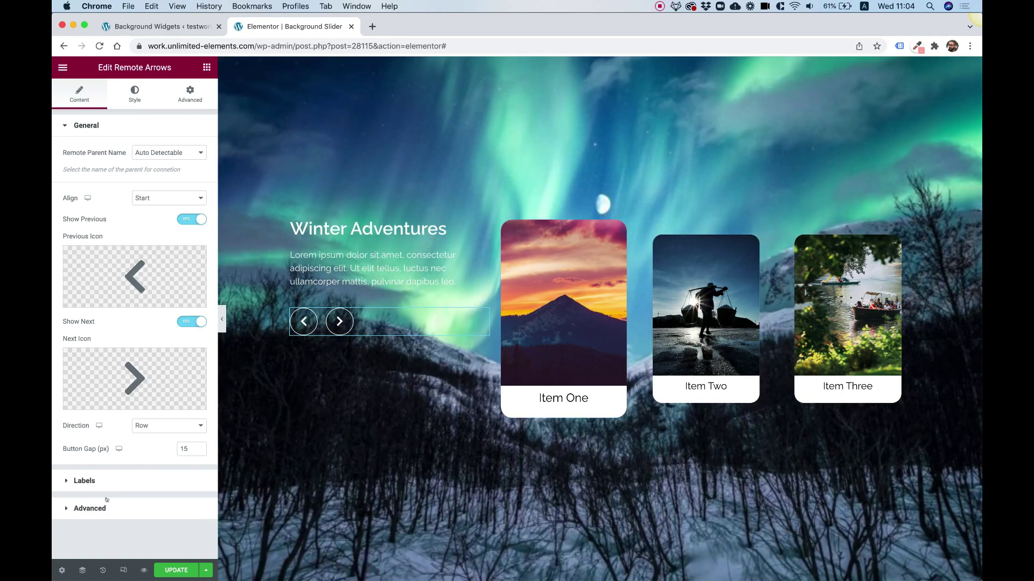
Give Item Two the winter-trees image.
left_click(664, 314)
left_click(90, 533)
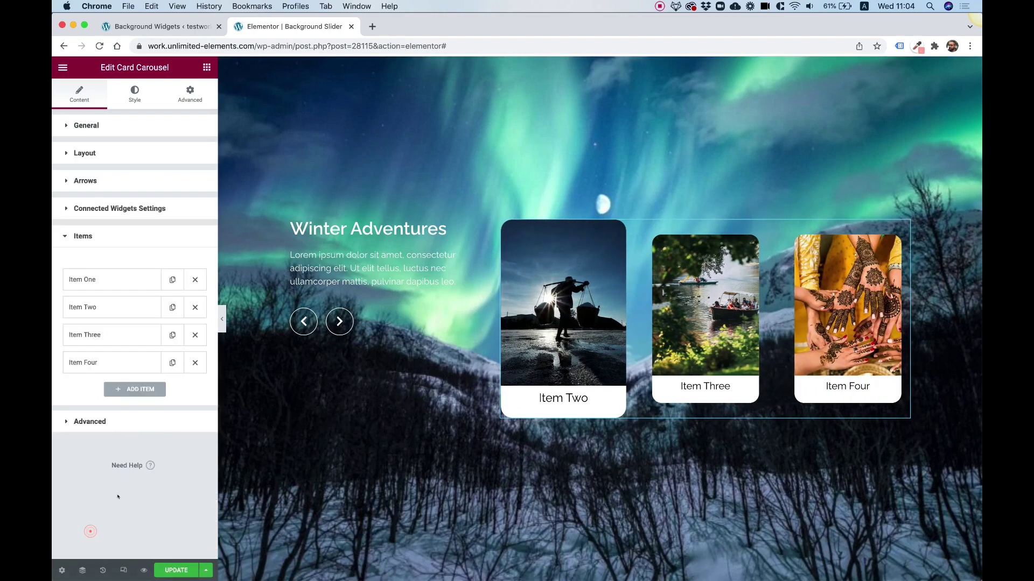
left_click(95, 307)
left_click(141, 469)
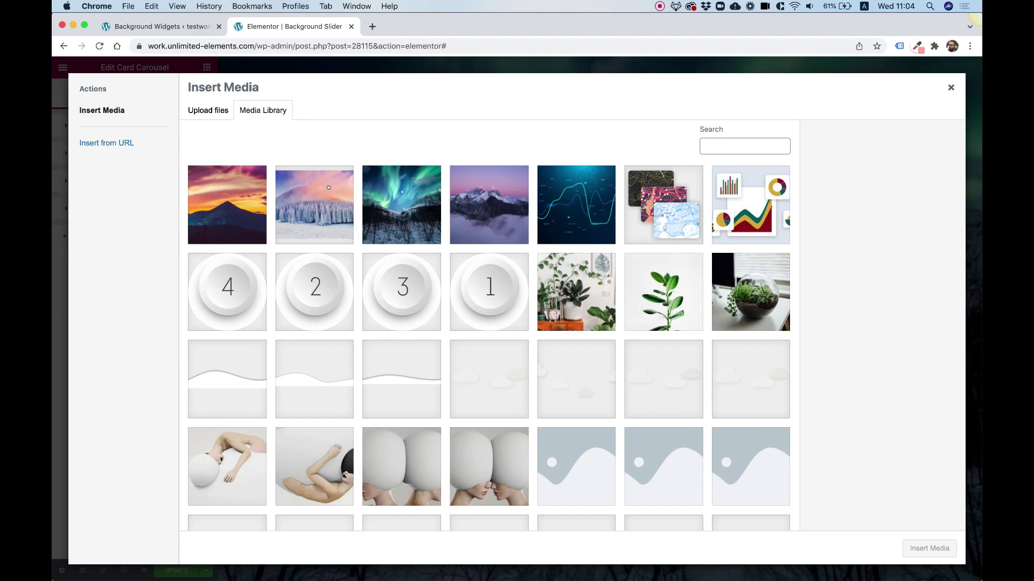
left_click(328, 187)
left_click(931, 547)
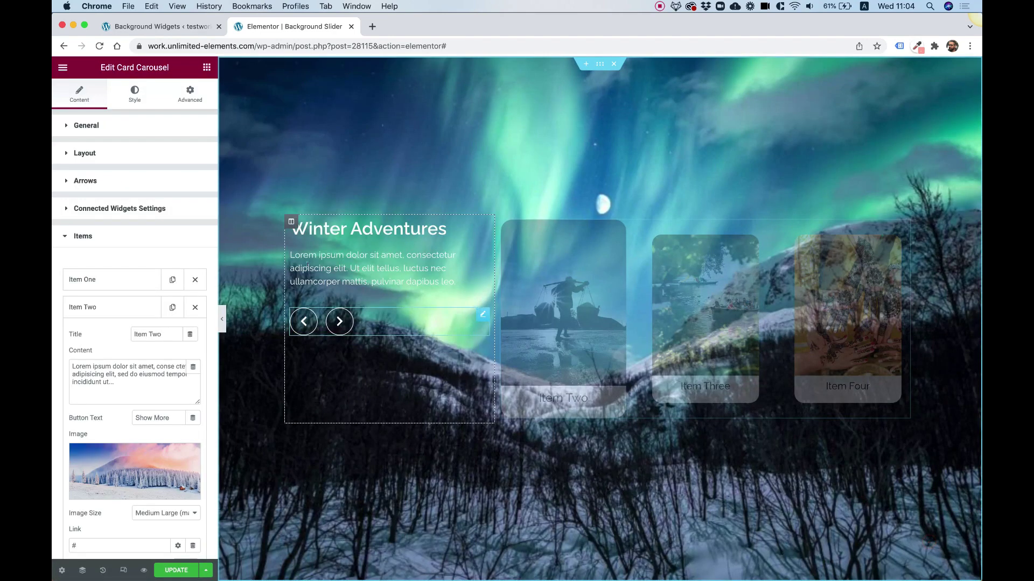
Give Item Three the aurora image.
left_click(102, 236)
left_click(103, 236)
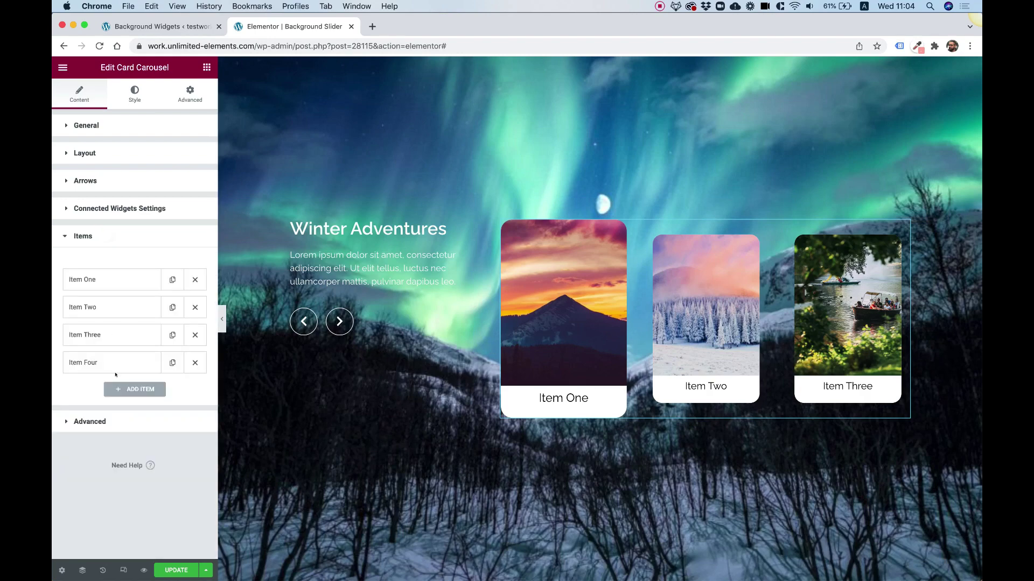
left_click(104, 334)
left_click(141, 485)
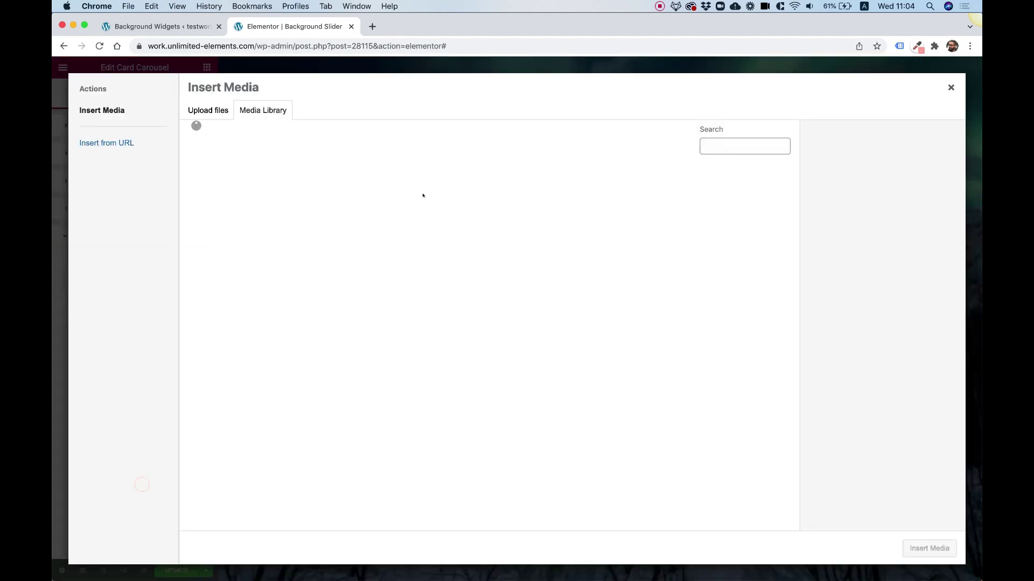
left_click(416, 187)
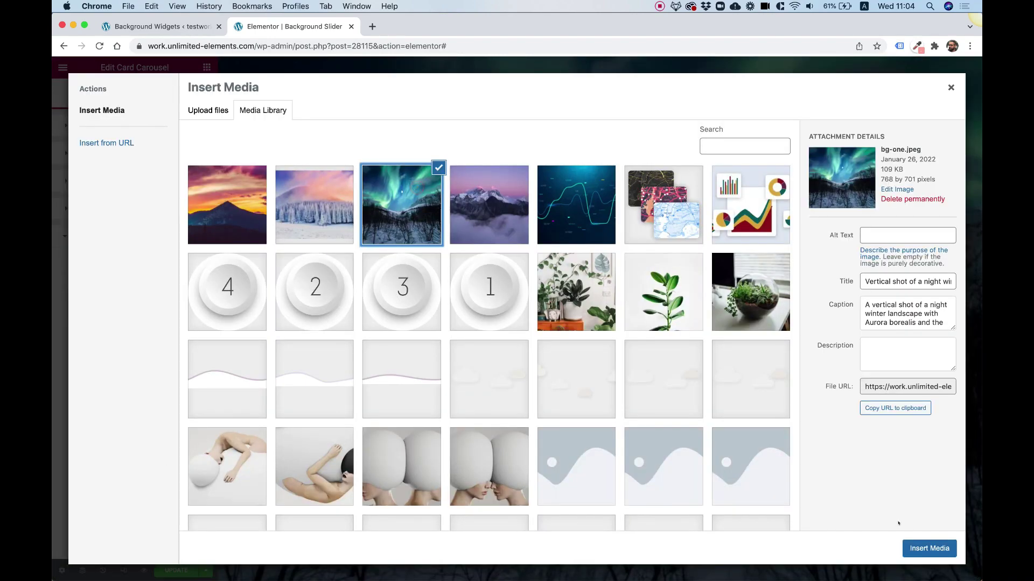
left_click(911, 547)
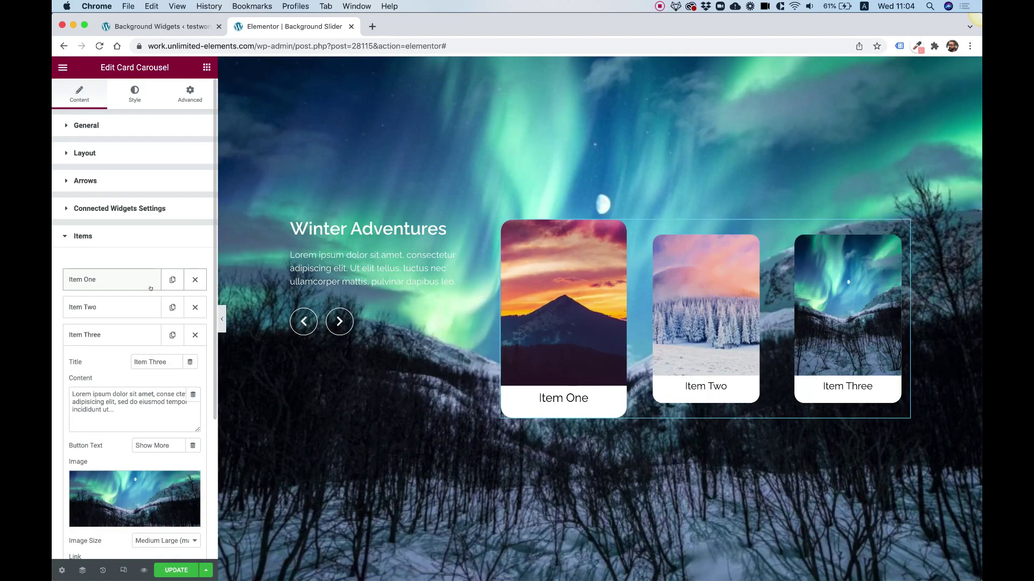
Give Item Four the misty mountain image.
scroll(149, 491, "down", 3)
left_click(86, 250)
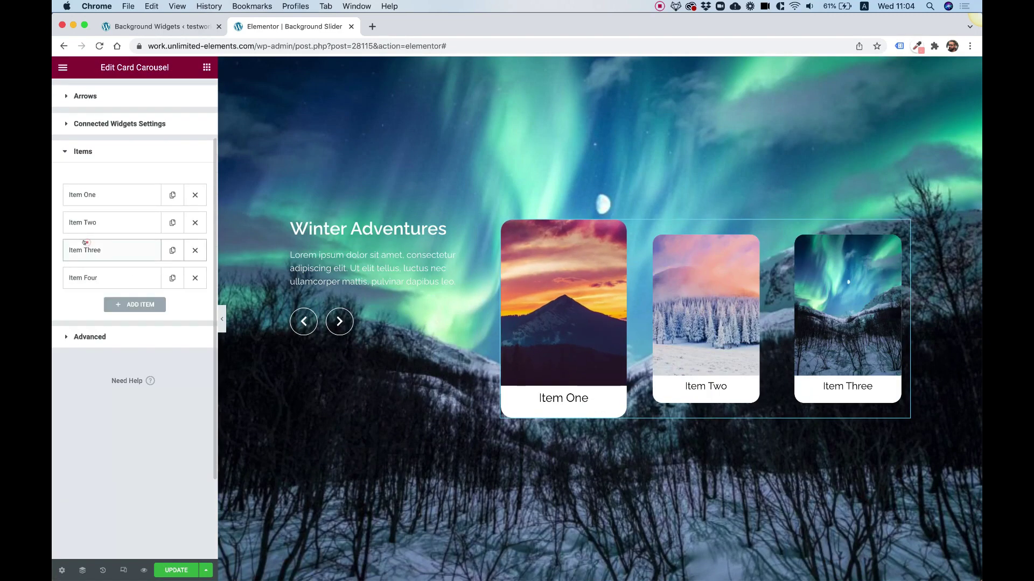
left_click(104, 284)
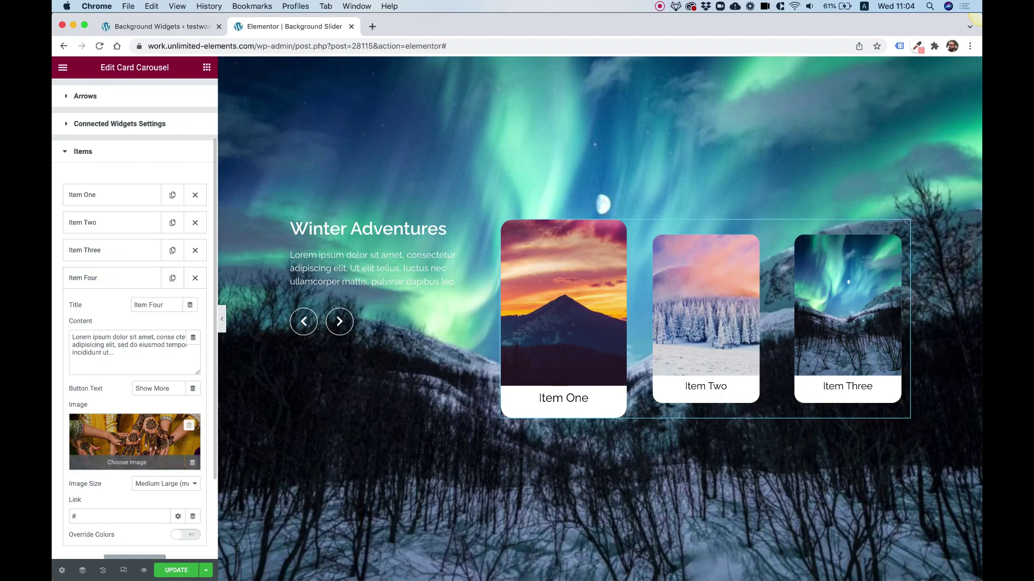
left_click(165, 442)
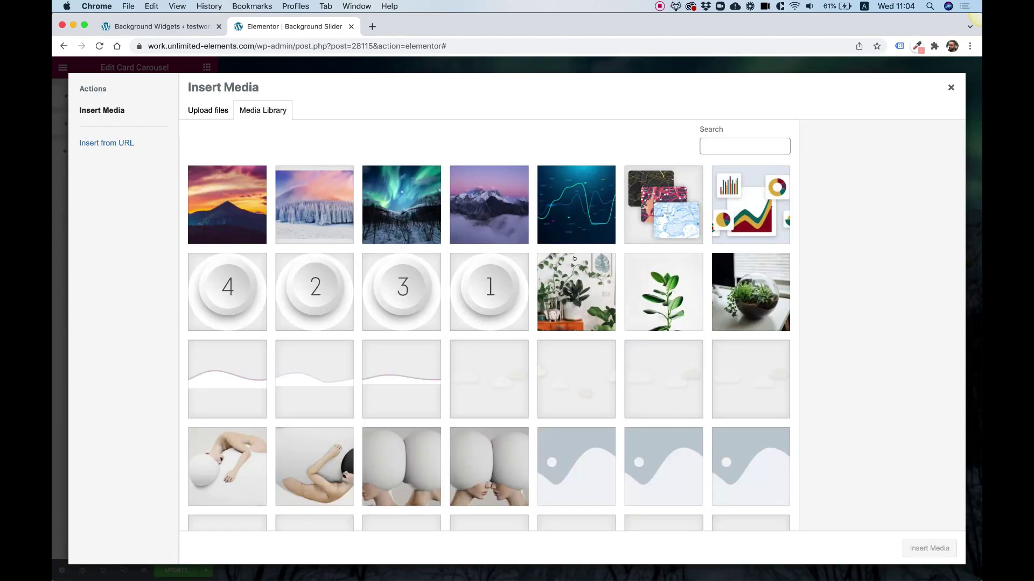
left_click(487, 205)
left_click(929, 548)
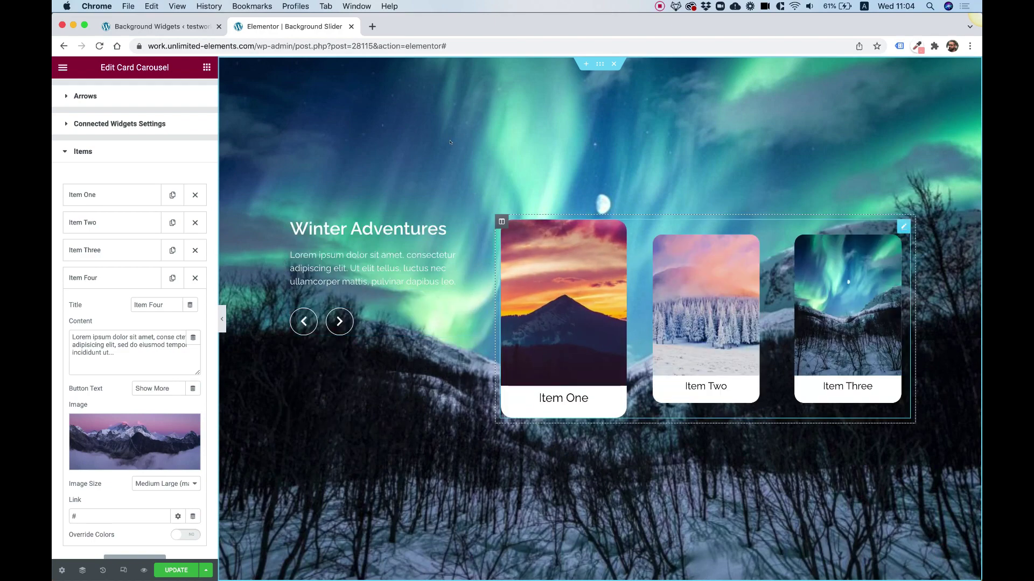
Set the Winter Adventures column's Vertical Align to Middle, update the page, and reload the editor.
left_click(291, 222)
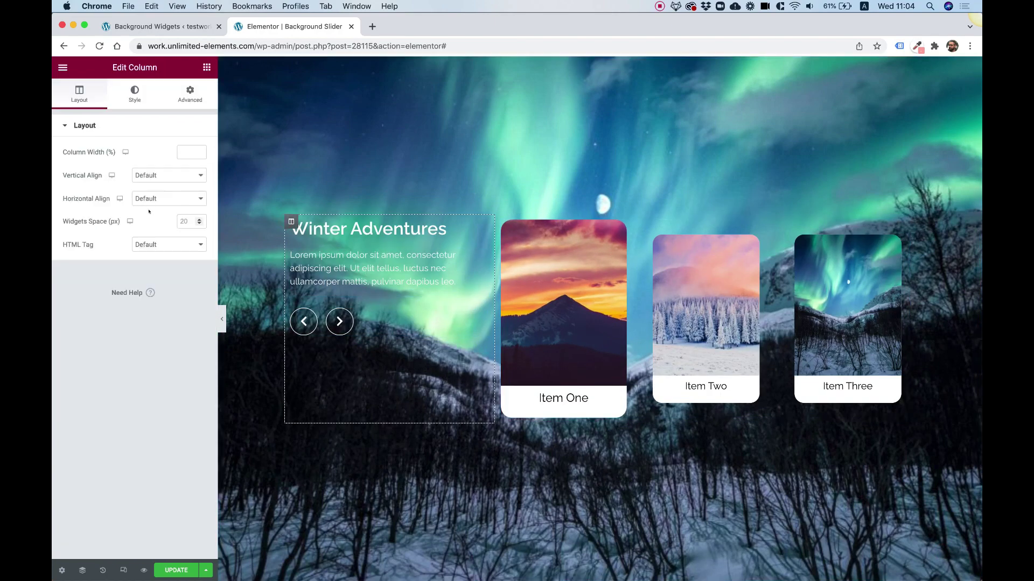
left_click(143, 172)
left_click(157, 192)
left_click(169, 571)
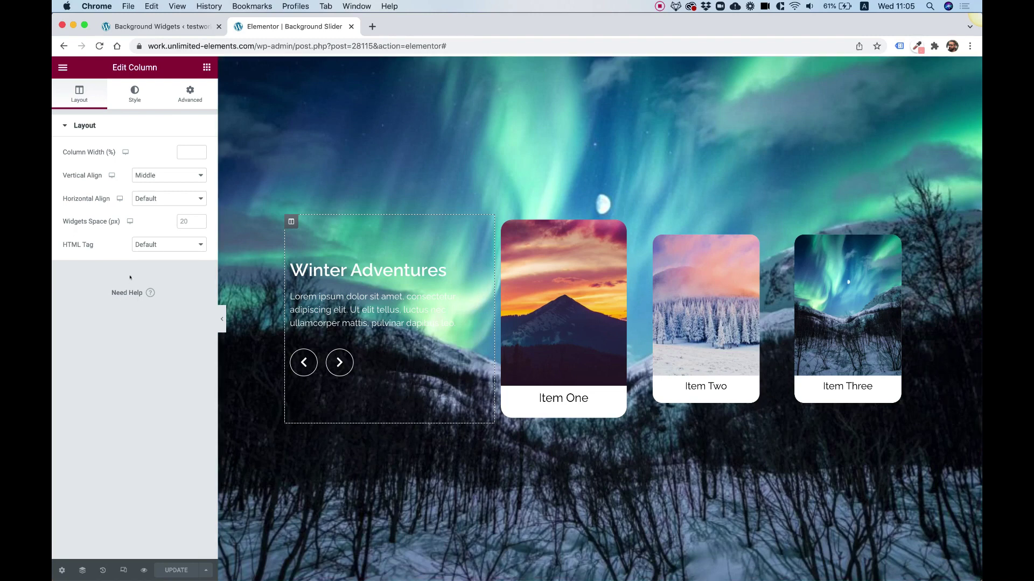
left_click(96, 47)
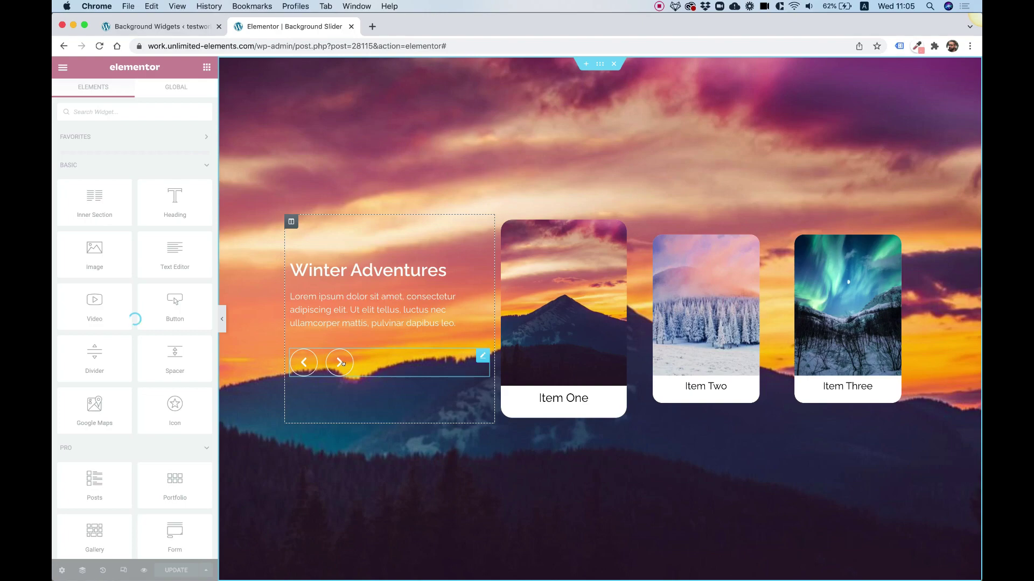
Step through the slides eight times with the remote next arrow, ending on Item Two's snowy forest slide.
left_click(339, 362)
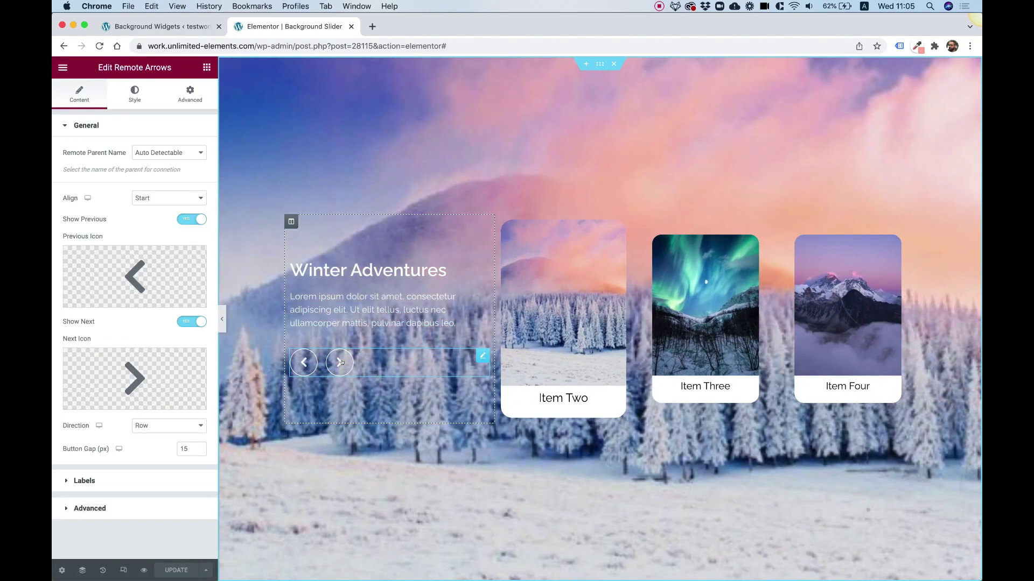
left_click(340, 362)
left_click(340, 362)
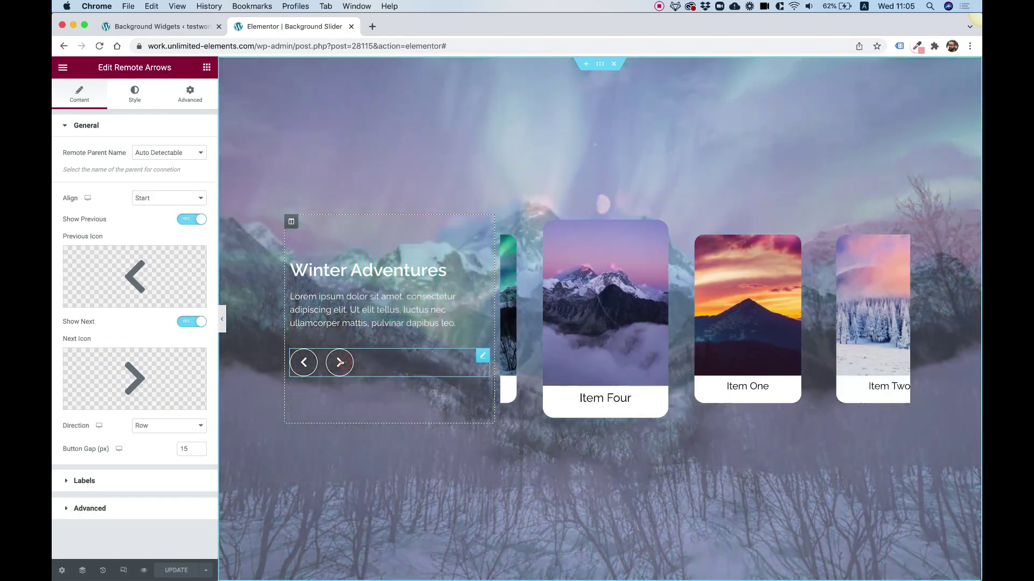
left_click(340, 362)
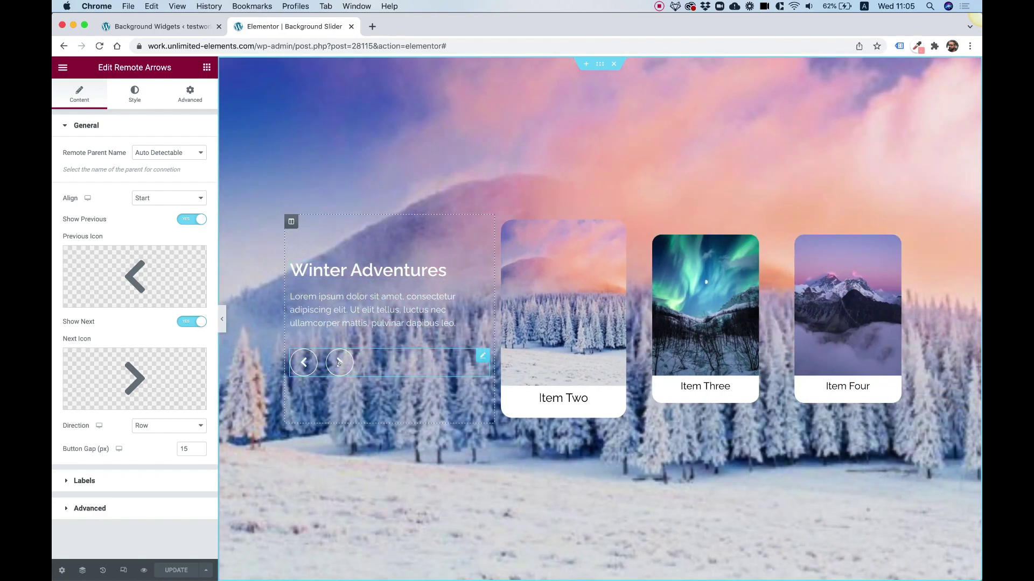
left_click(339, 363)
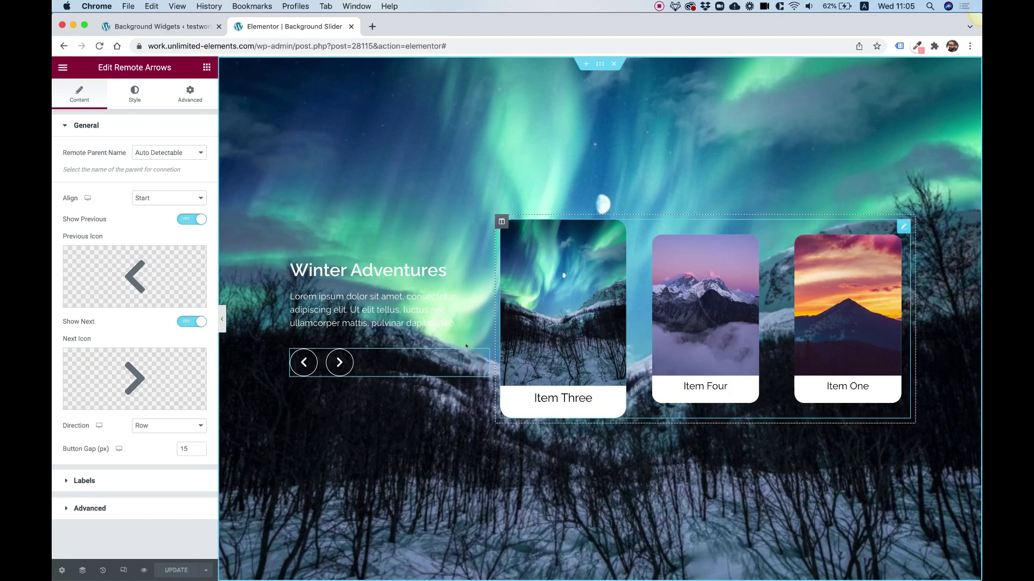
left_click(340, 362)
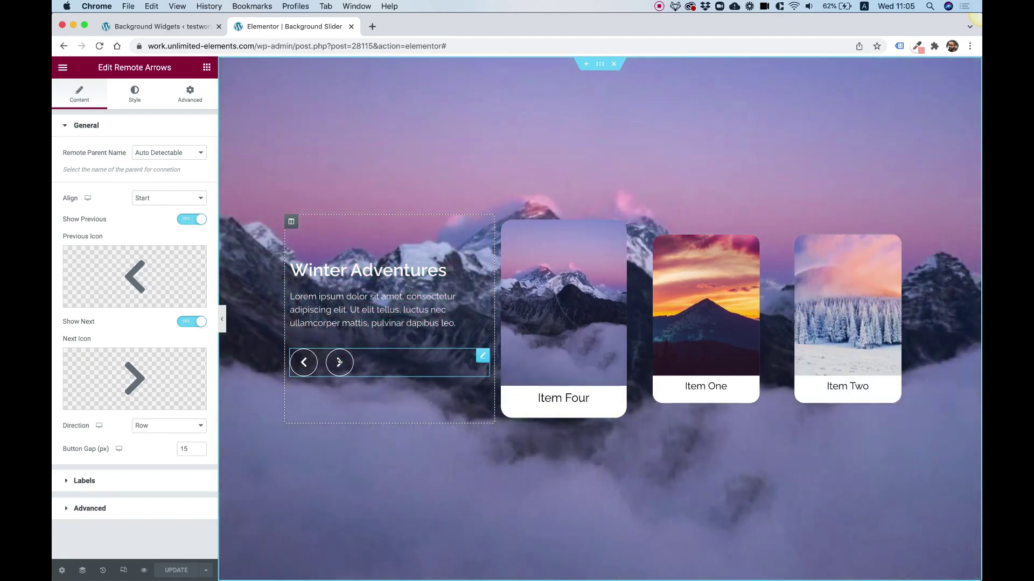
left_click(340, 363)
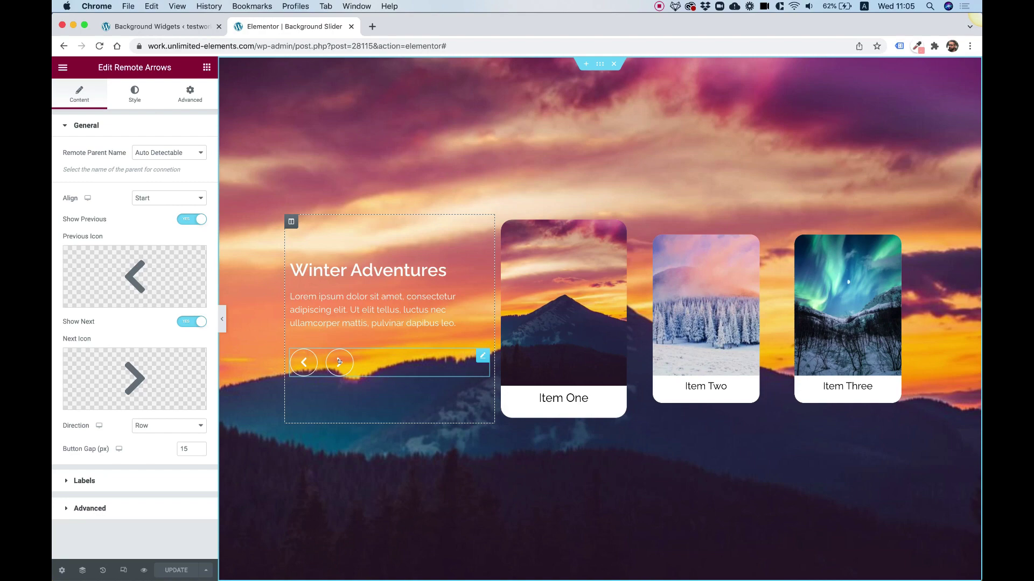
left_click(339, 362)
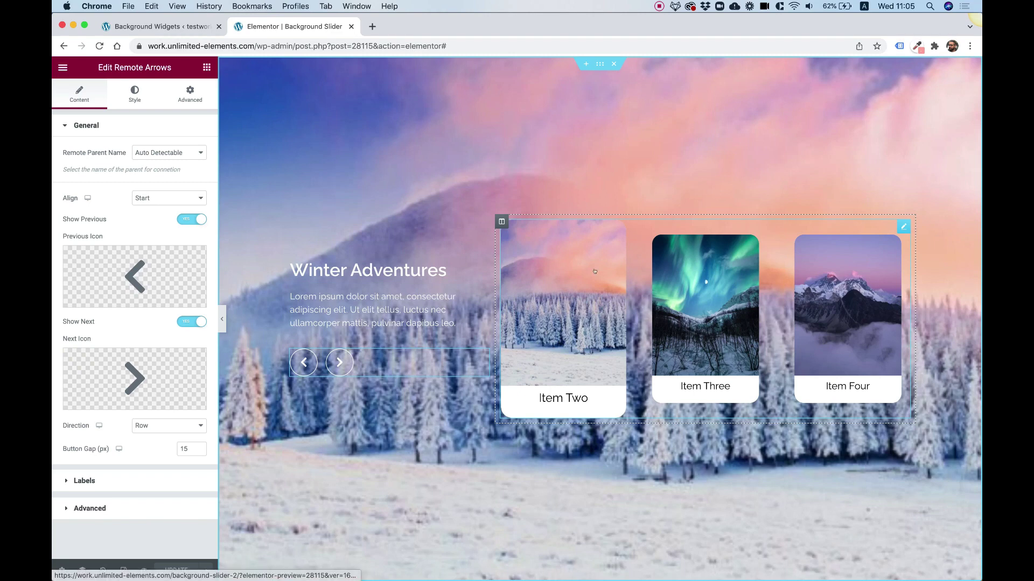
Give the slider section a Classic #000000 background overlay at 0.15 opacity.
left_click(599, 64)
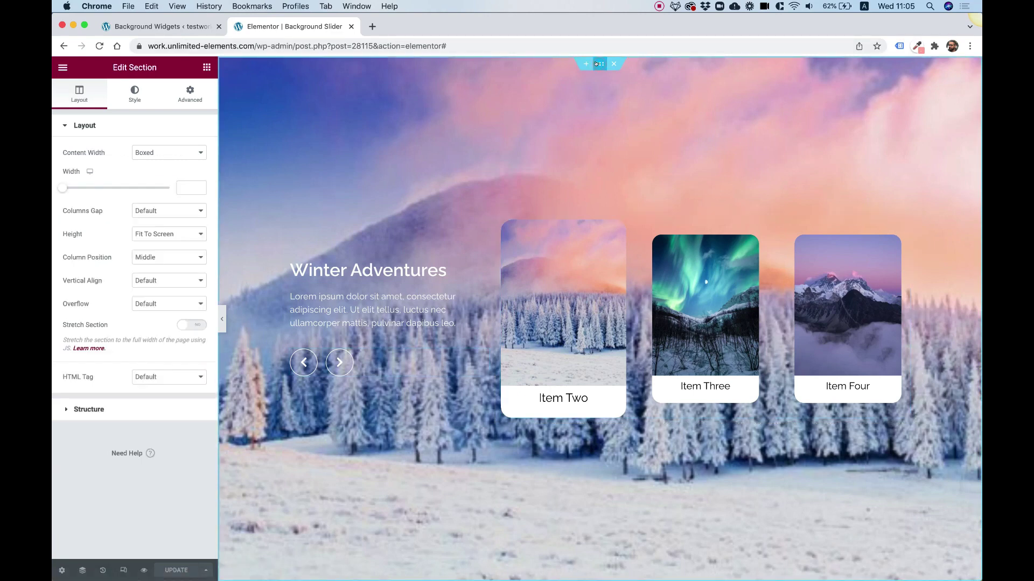
left_click(130, 97)
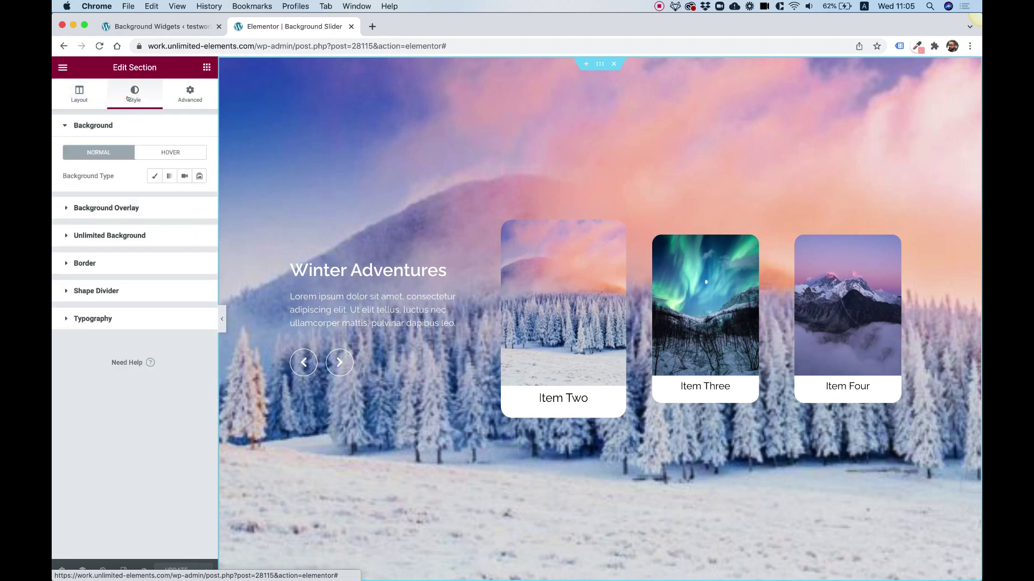
left_click(119, 211)
left_click(184, 203)
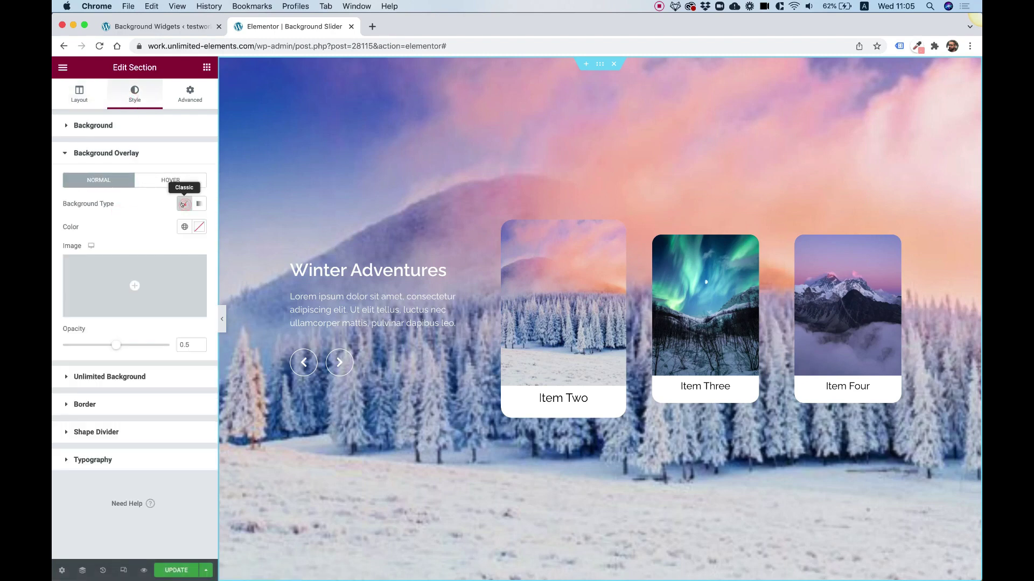
left_click(198, 226)
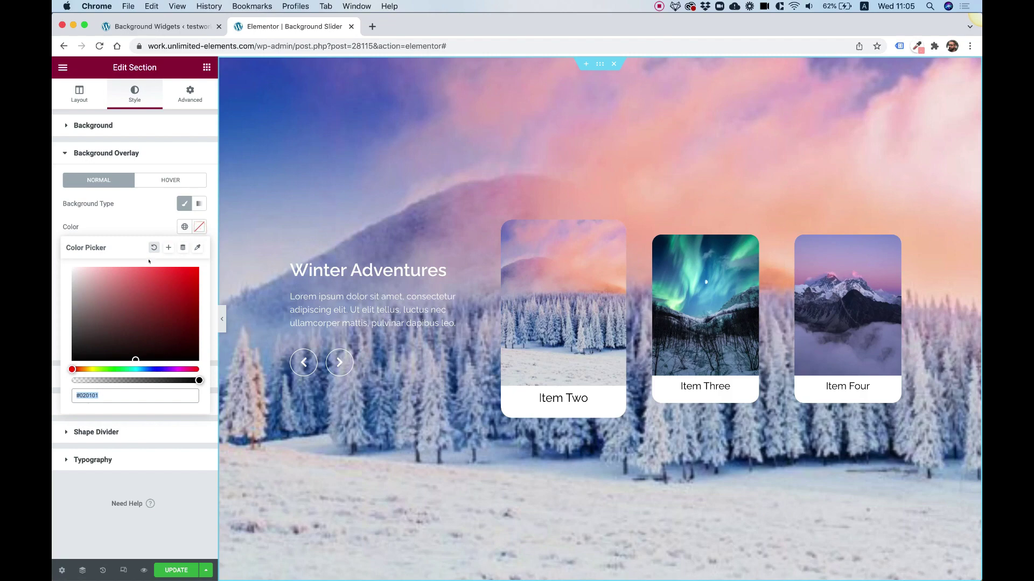
type("#000000")
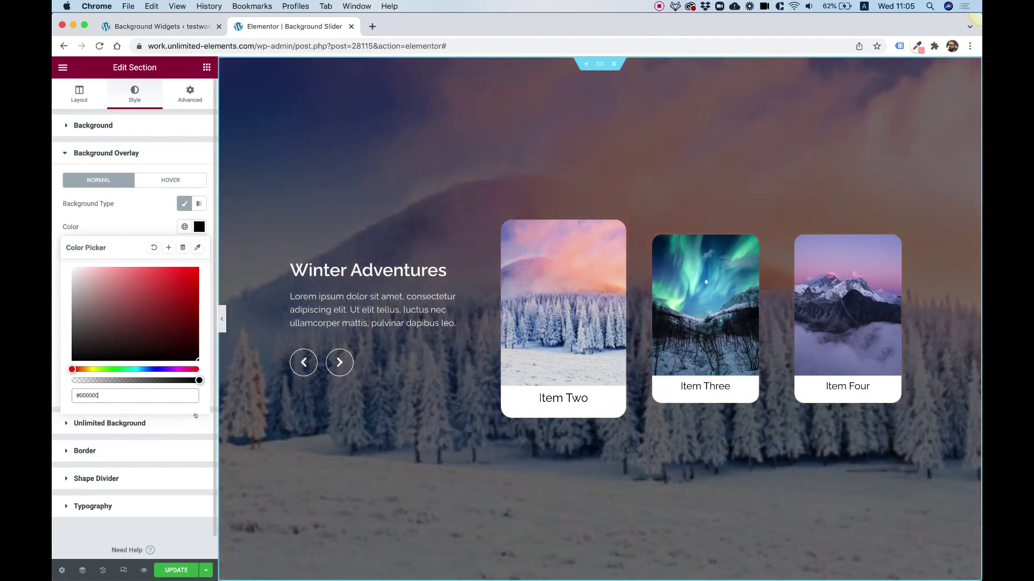
left_click(187, 552)
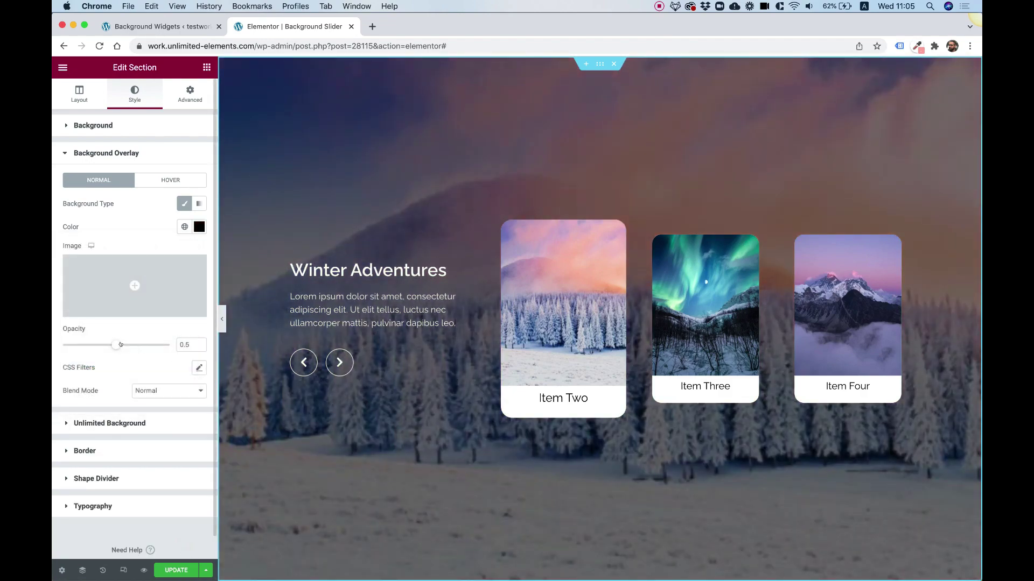
left_click_drag(107, 344, 77, 344)
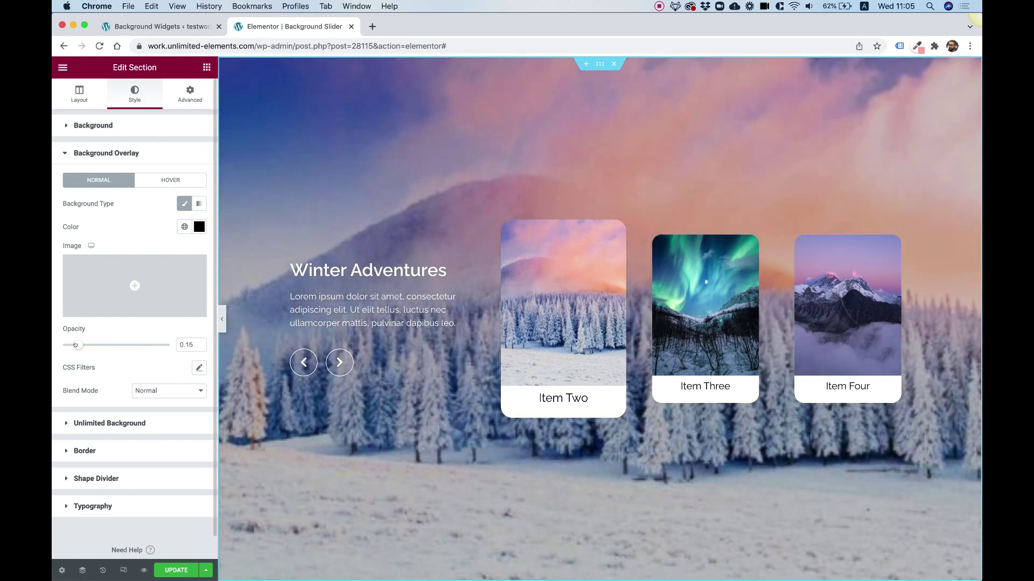
Advance the slider six times under the overlay, ending on the misty mountain Item Four slide.
left_click(339, 363)
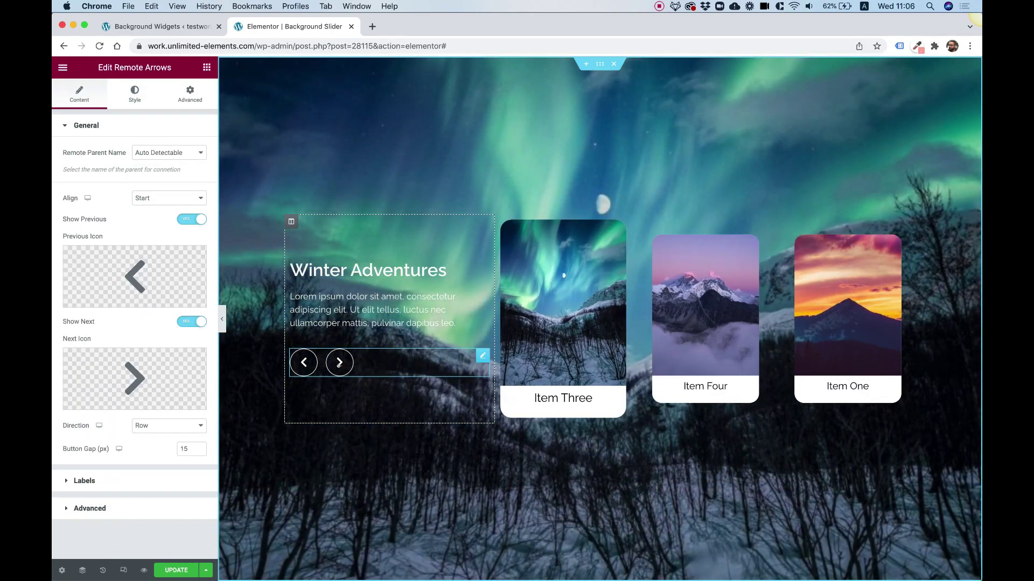
left_click(339, 363)
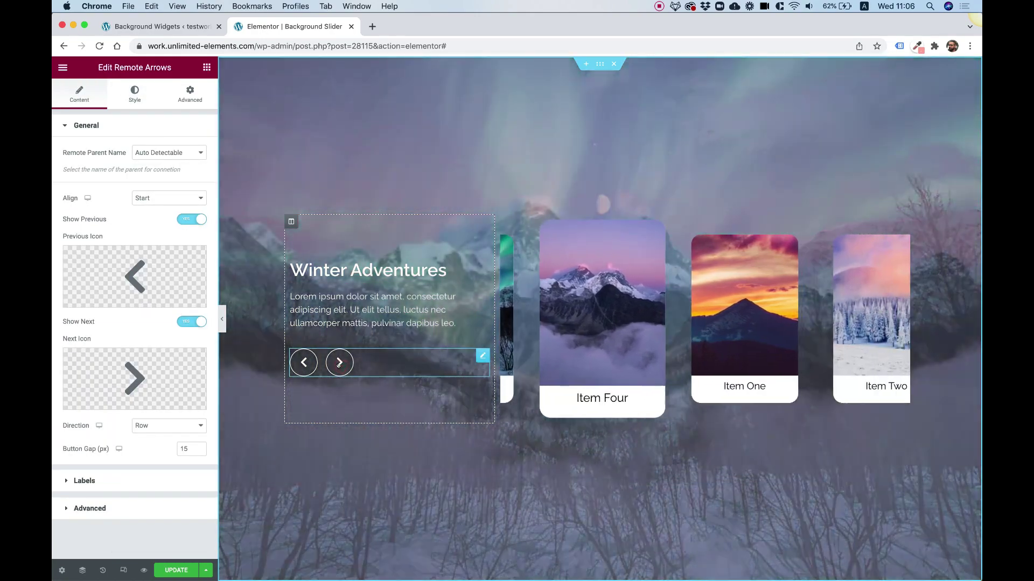
left_click(339, 363)
left_click(339, 363)
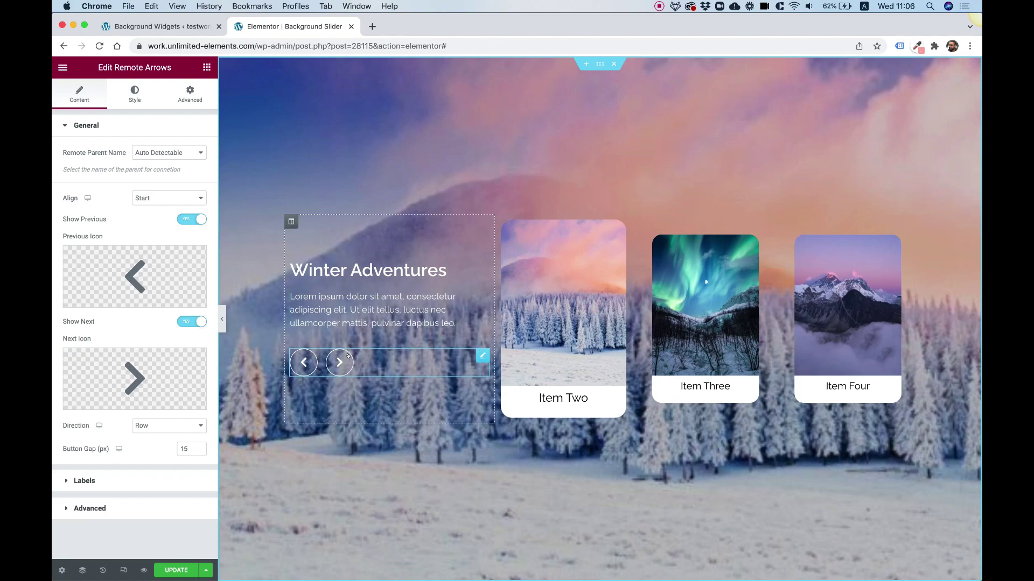
left_click(339, 362)
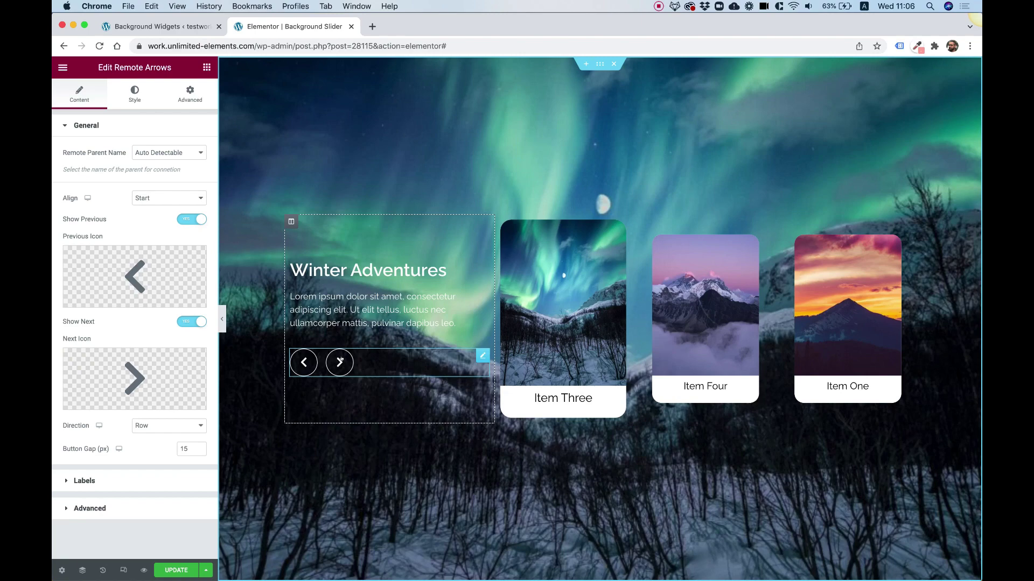
left_click(340, 361)
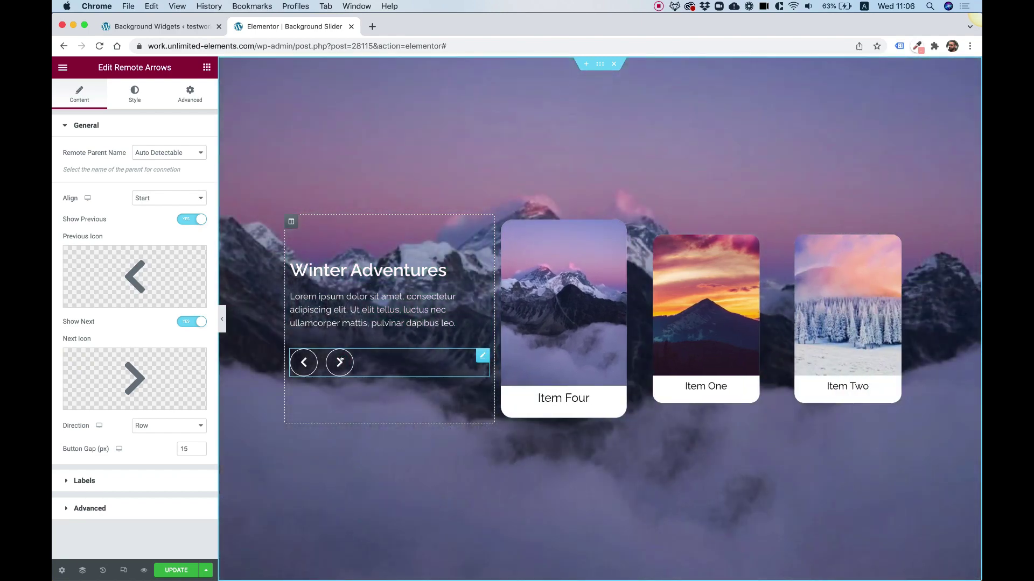